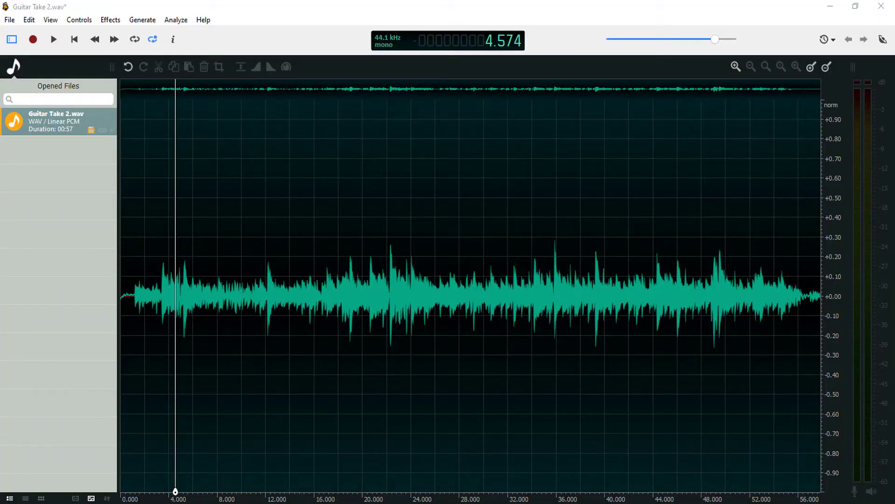
# Open the Delay effect on the guitar take, left at 100 ms, 0% feedback, 50% blend
pyautogui.click(117, 20)
pyautogui.moveTo(140, 173)
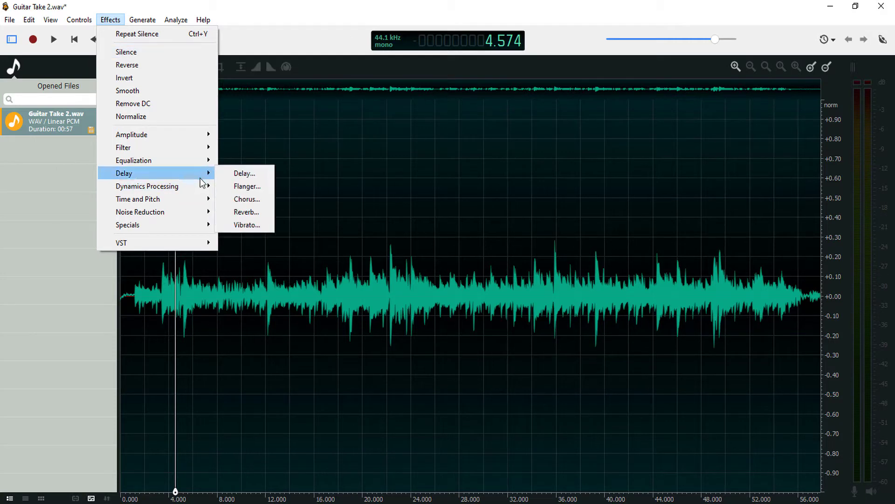
pyautogui.click(235, 173)
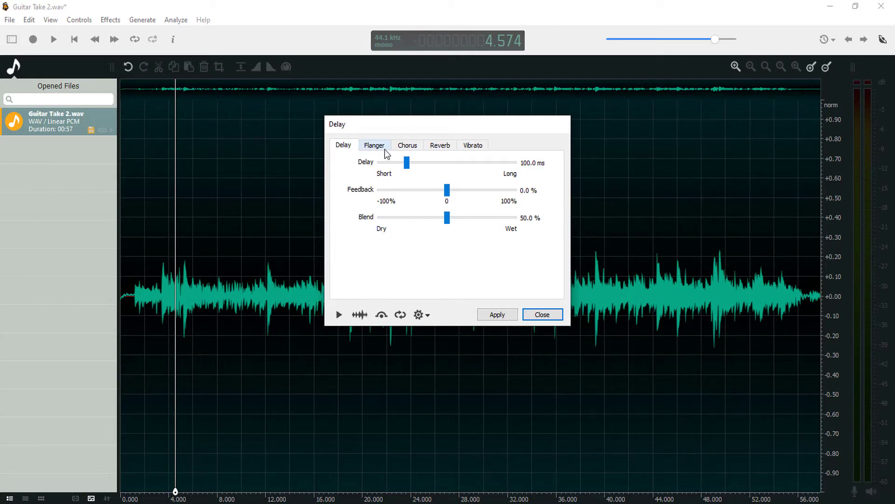
# View the Chorus and Reverb tabs, return to Delay, then close the dialog and play the guitar
pyautogui.click(409, 146)
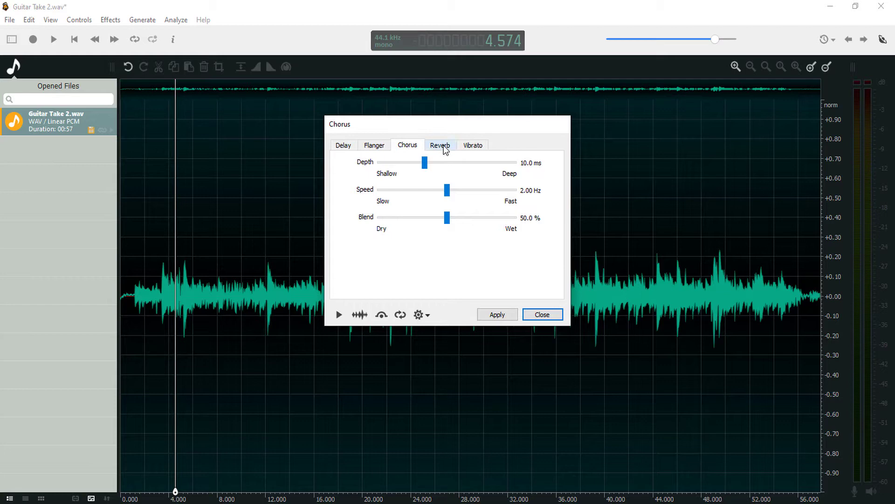
pyautogui.click(443, 144)
pyautogui.click(342, 143)
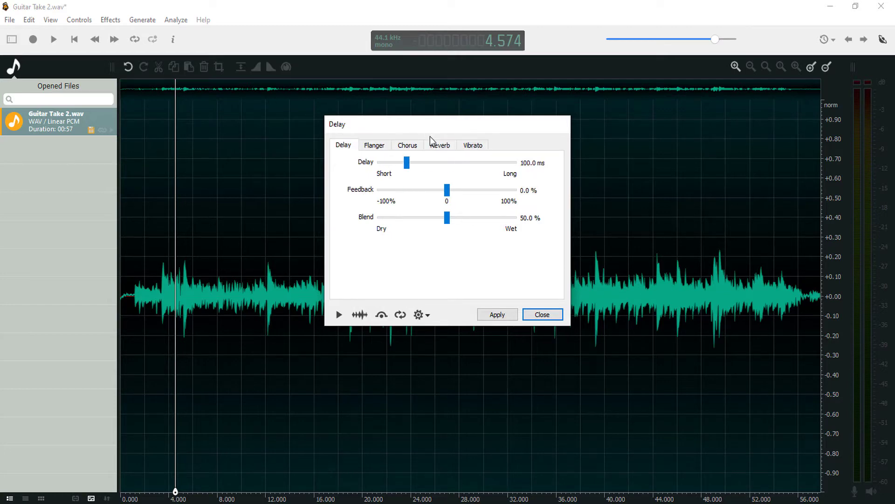
pyautogui.press('Return')
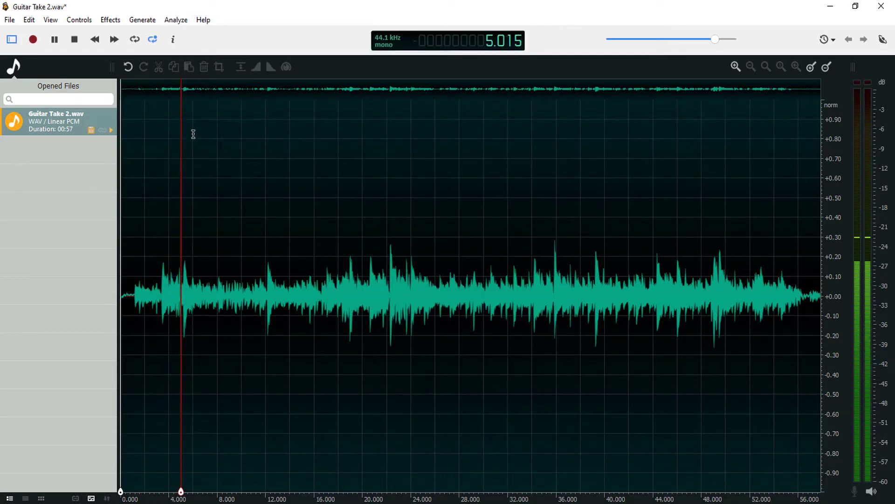
# Stop the guitar playback and drag MRD_128_Gm_Full_Acca_Dry_Fem_Voc.wav into ocenaudio's Opened Files
pyautogui.press('space')
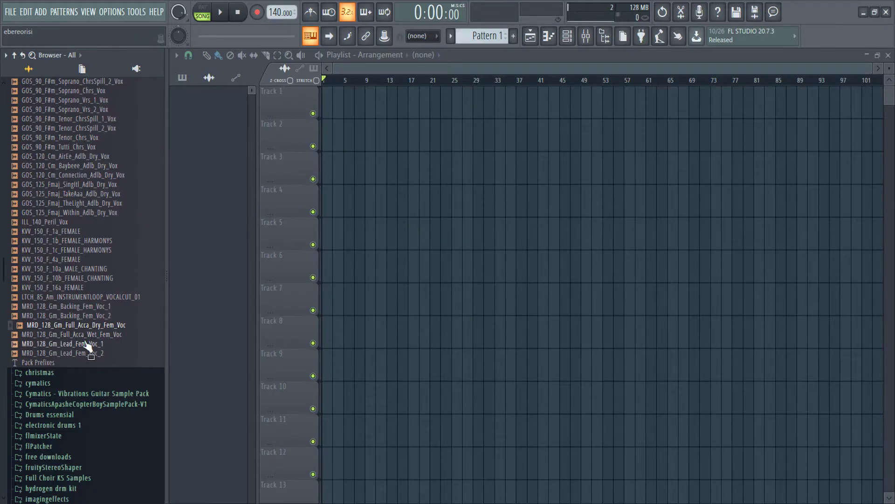
pyautogui.moveTo(115, 325); pyautogui.dragTo(466, 427)
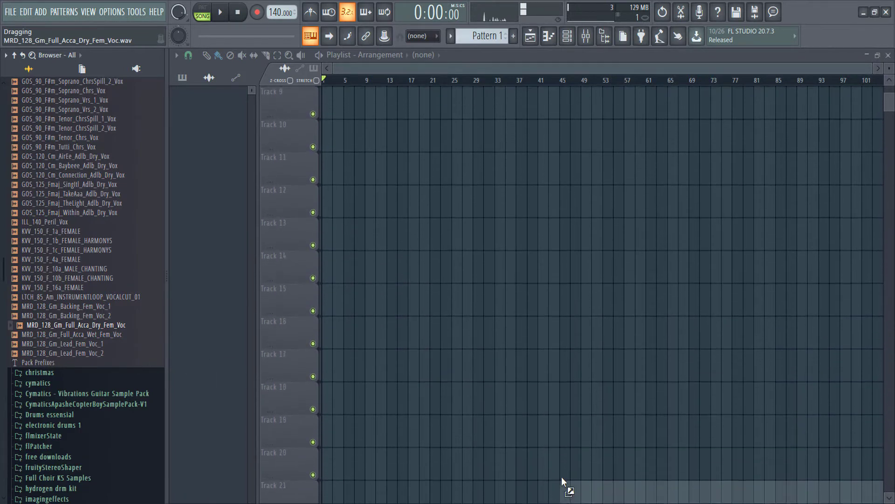
pyautogui.moveTo(466, 427); pyautogui.dragTo(567, 498)
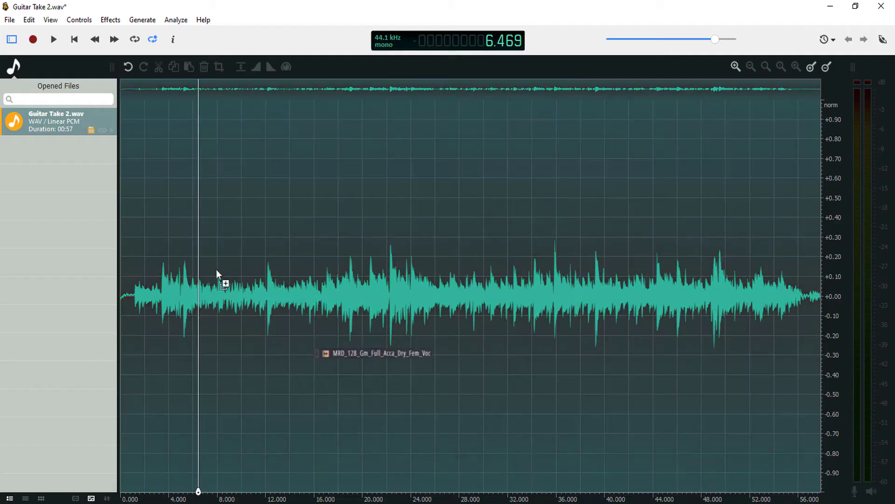
pyautogui.moveTo(216, 273)
pyautogui.mouseDown()
pyautogui.moveTo(100, 180)
pyautogui.moveTo(90, 155)
pyautogui.mouseUp()
pyautogui.click(86, 147)
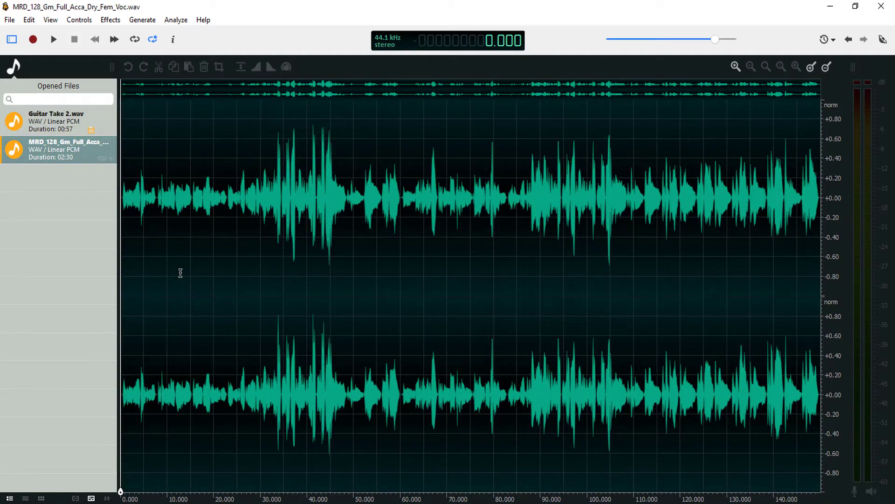
# Play the vocal file and open the Delay effect for it
pyautogui.press('space')
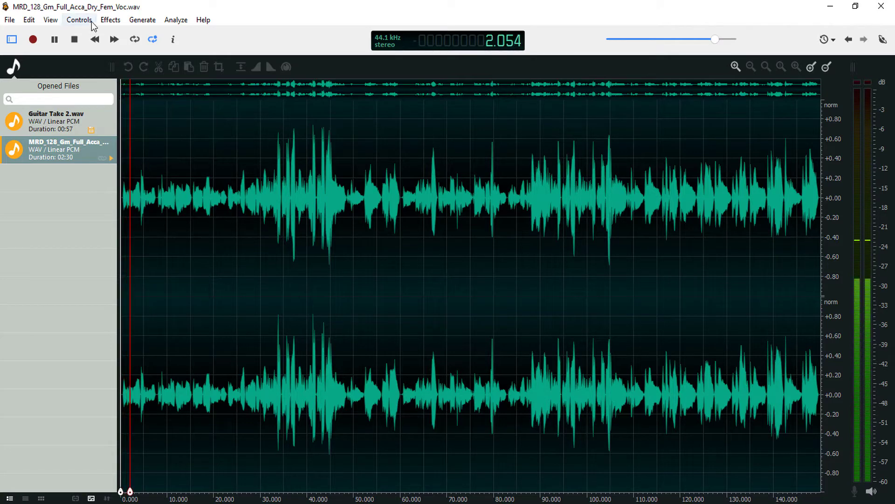
pyautogui.click(110, 20)
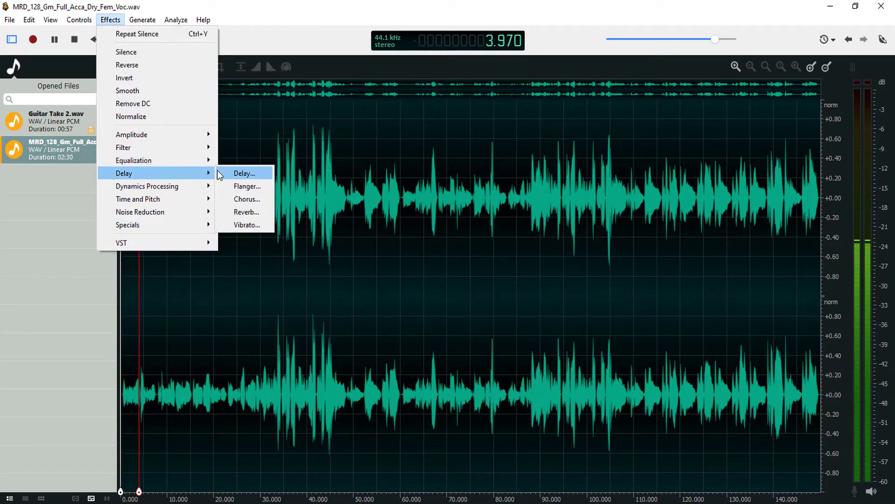
pyautogui.click(229, 172)
# Show the preview waveform, reposition the Delay window, and briefly preview the delayed vocal
pyautogui.click(360, 314)
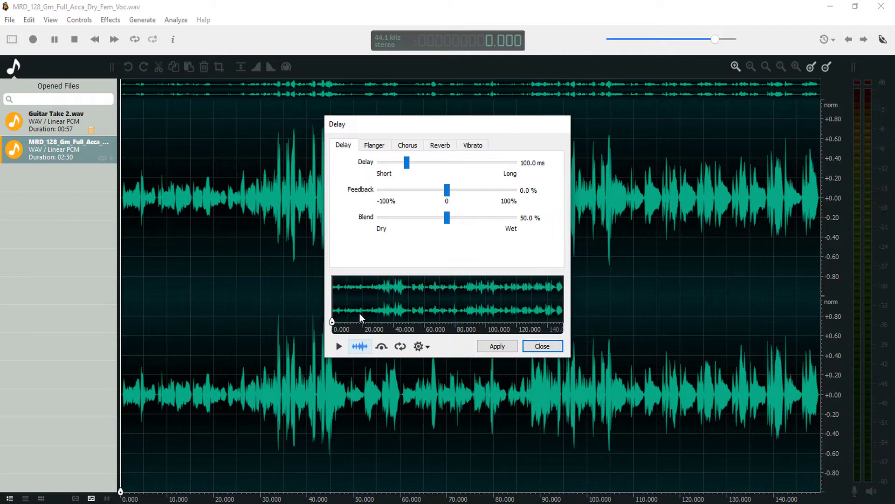
pyautogui.moveTo(408, 129); pyautogui.dragTo(340, 153)
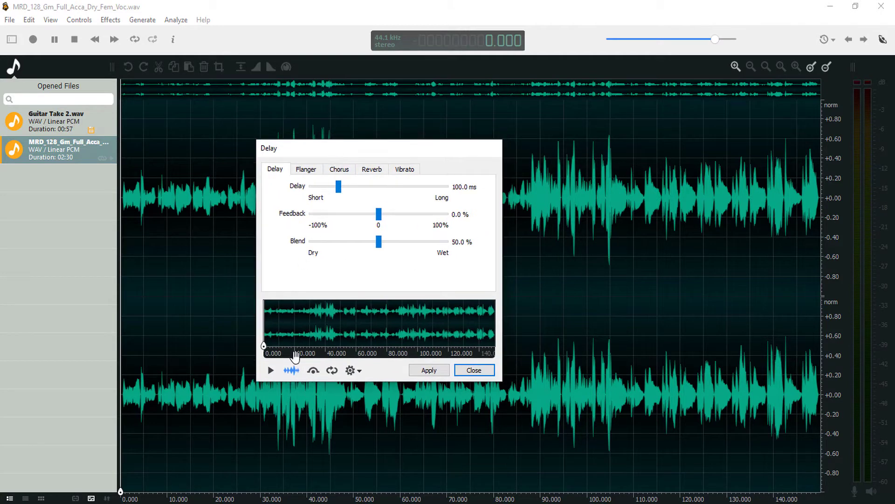
pyautogui.click(270, 371)
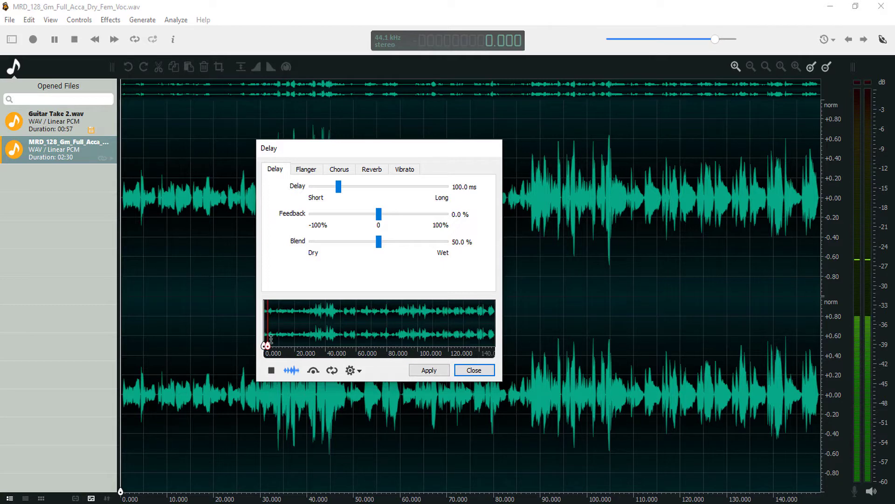
pyautogui.click(275, 375)
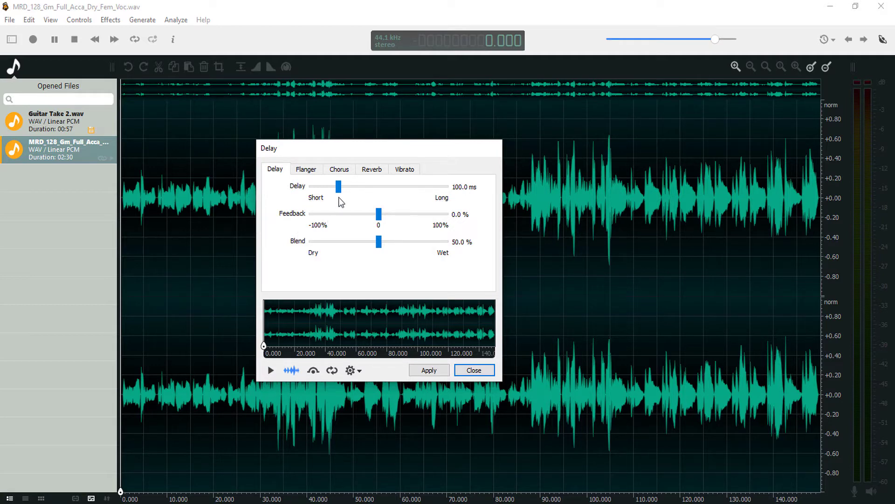
# Preview the vocal delay at 383 ms and 500 ms, then shorten it toward 173.5 ms
pyautogui.click(271, 370)
pyautogui.moveTo(343, 188); pyautogui.dragTo(416, 197)
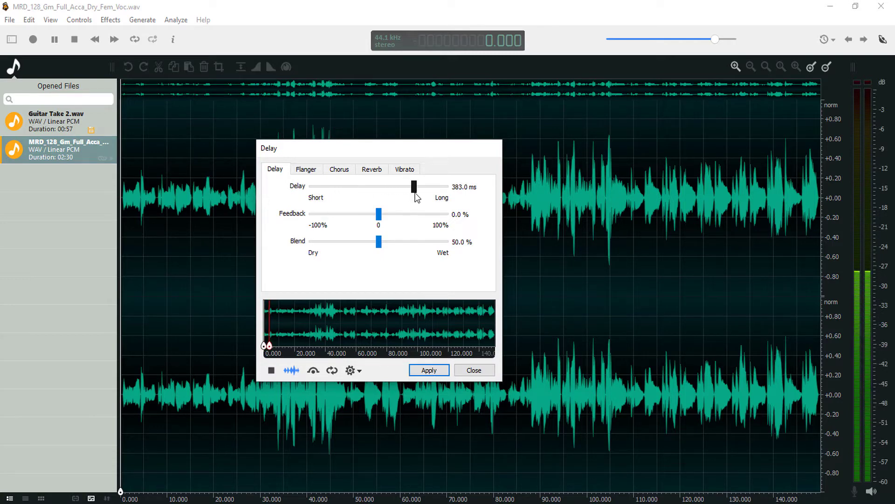
pyautogui.moveTo(415, 198); pyautogui.dragTo(456, 194)
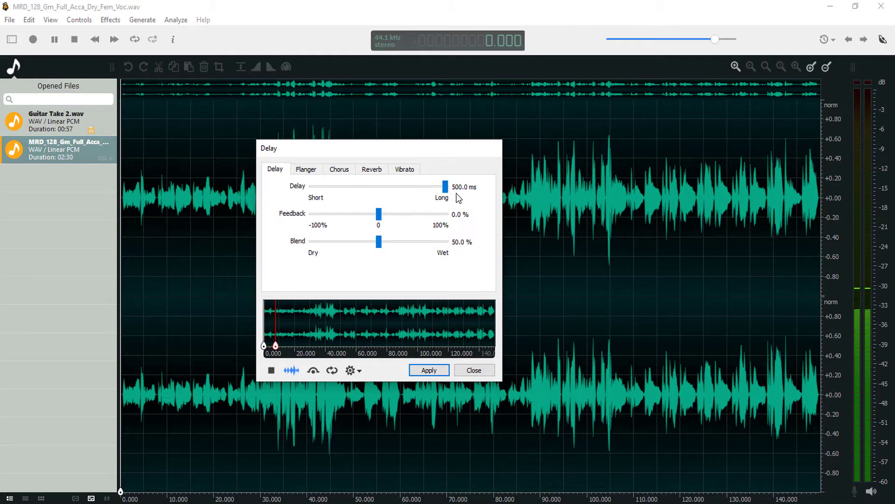
pyautogui.click(270, 371)
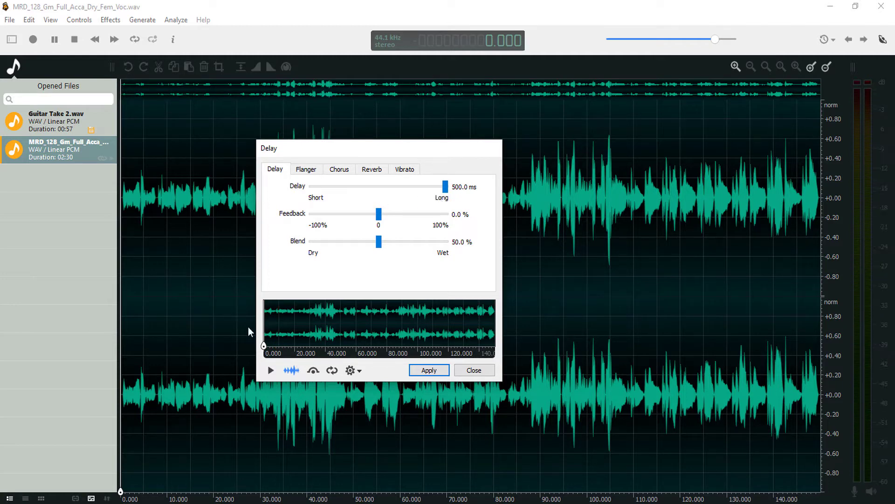
pyautogui.click(275, 369)
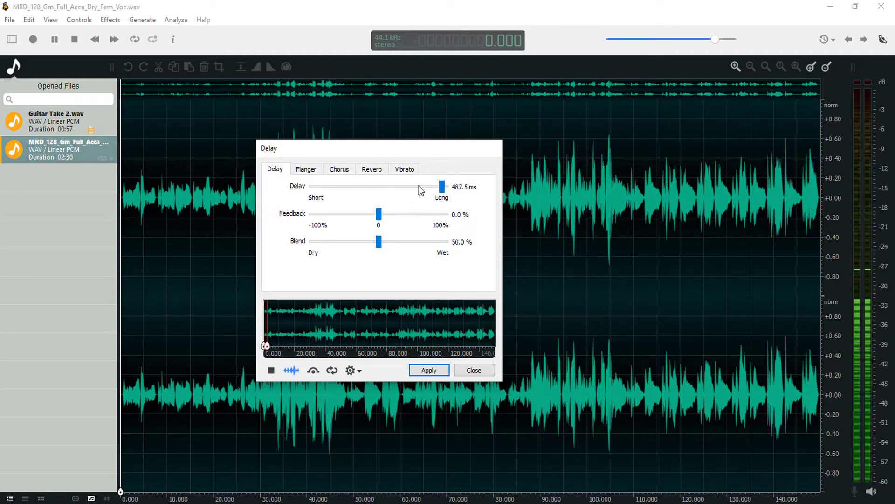
pyautogui.moveTo(443, 187)
pyautogui.mouseDown()
pyautogui.moveTo(333, 201)
pyautogui.moveTo(371, 196)
pyautogui.moveTo(358, 198)
pyautogui.mouseUp()
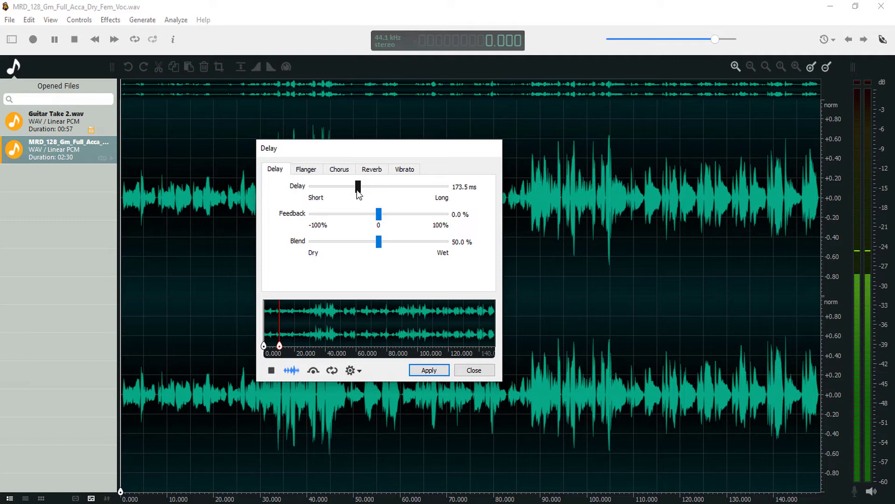
# Preview the delay with feedback raised to about 90%, then lowered to about 40%
pyautogui.click(274, 370)
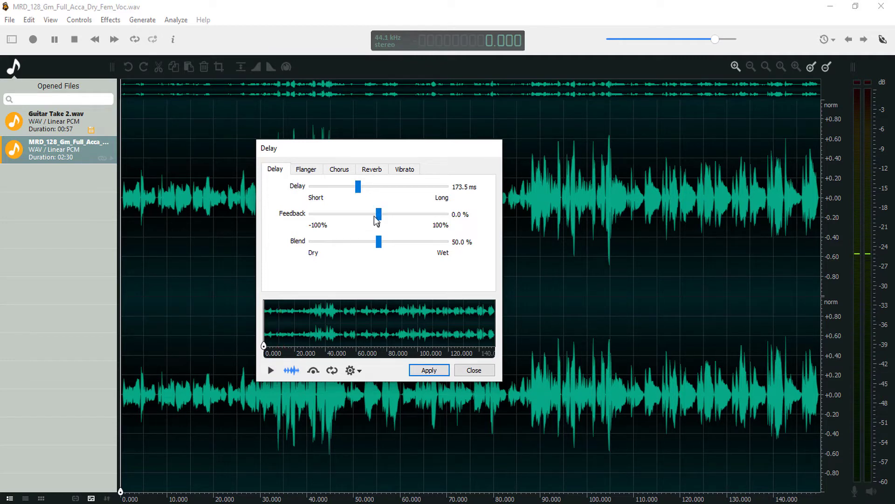
pyautogui.moveTo(383, 219); pyautogui.dragTo(439, 216)
pyautogui.click(270, 370)
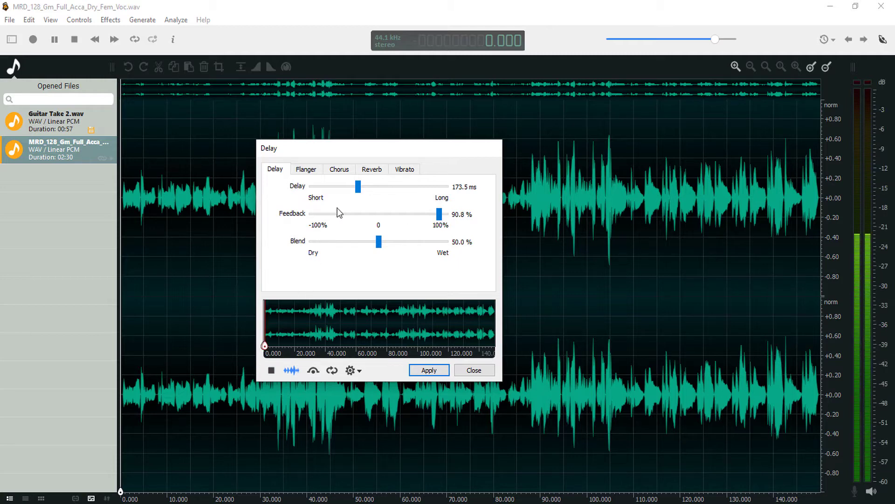
pyautogui.moveTo(439, 216); pyautogui.dragTo(405, 215)
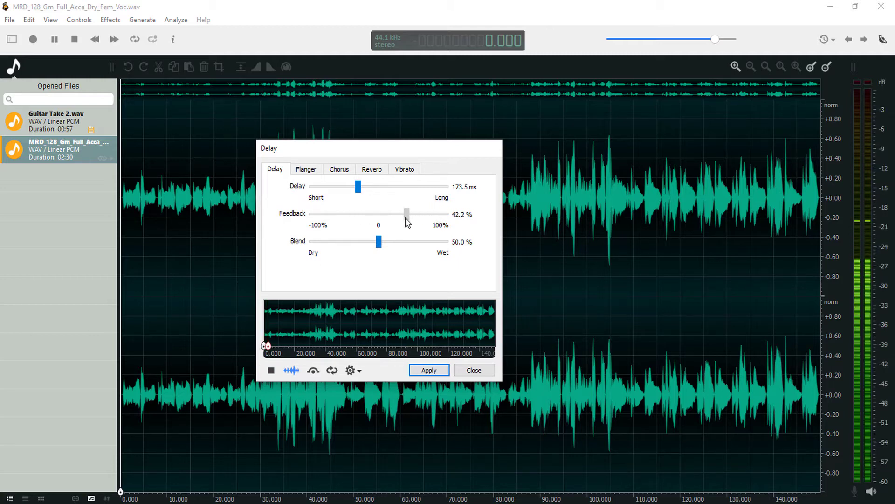
pyautogui.moveTo(379, 242); pyautogui.dragTo(380, 242)
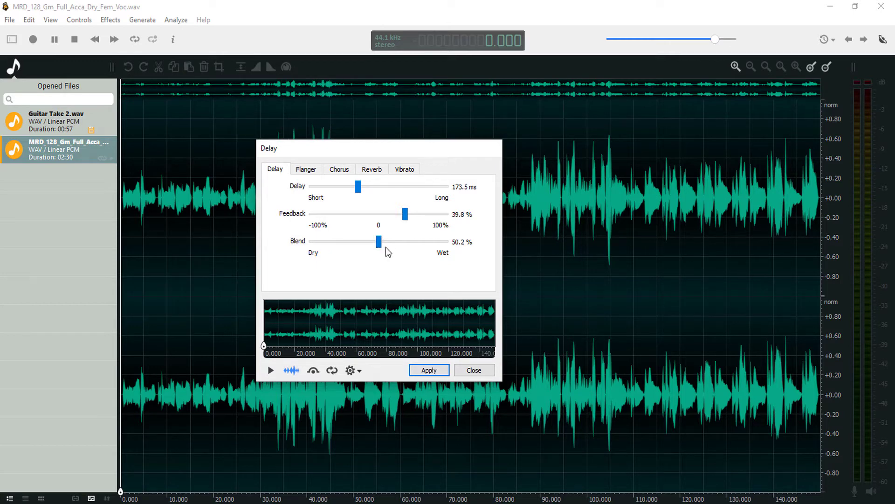
# Try dry and wet blends, settle on 20.6% feedback and 3.8% blend, and stop the preview
pyautogui.moveTo(380, 244); pyautogui.dragTo(314, 252)
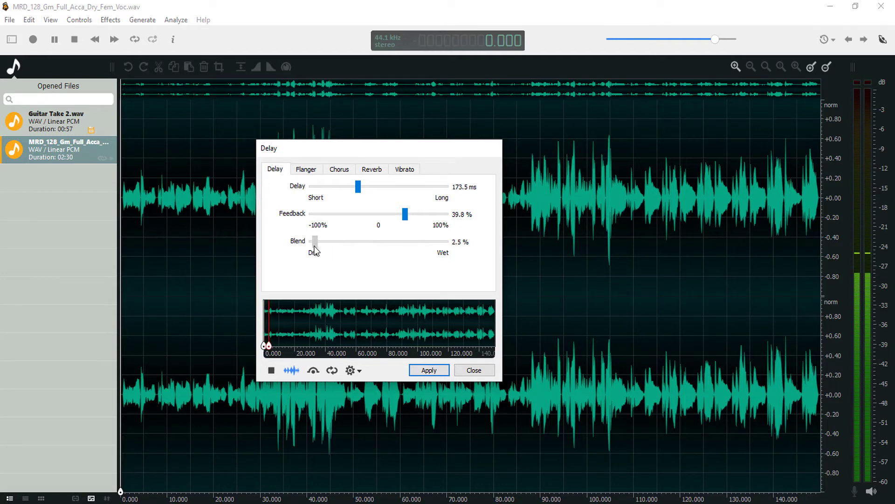
pyautogui.moveTo(360, 192)
pyautogui.mouseDown()
pyautogui.moveTo(416, 193)
pyautogui.moveTo(394, 222)
pyautogui.mouseUp()
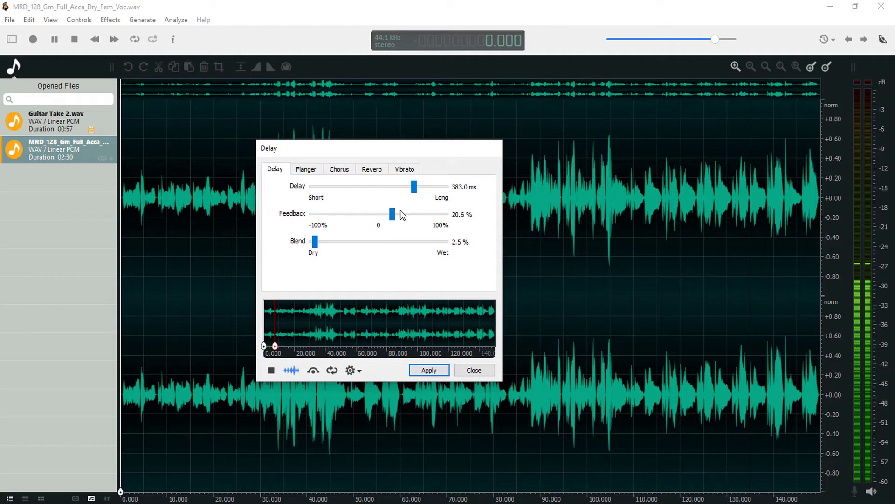
pyautogui.moveTo(316, 247)
pyautogui.mouseDown()
pyautogui.moveTo(411, 247)
pyautogui.moveTo(320, 245)
pyautogui.mouseUp()
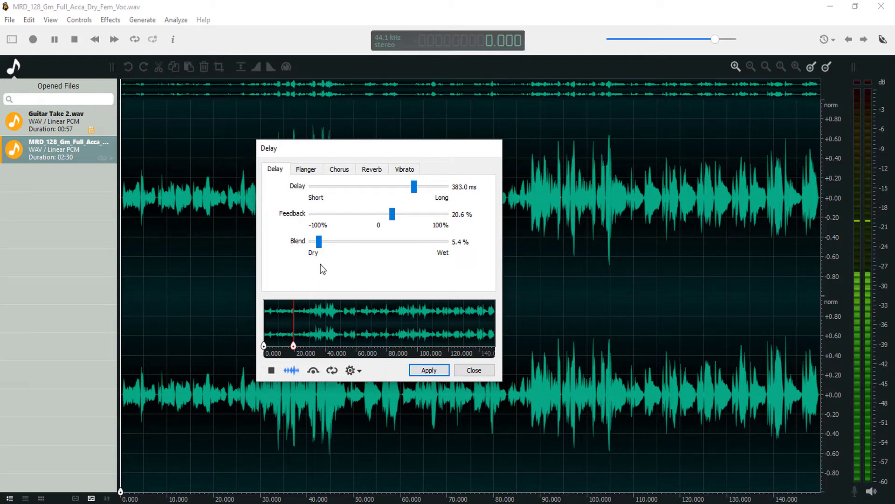
pyautogui.moveTo(320, 244); pyautogui.dragTo(318, 244)
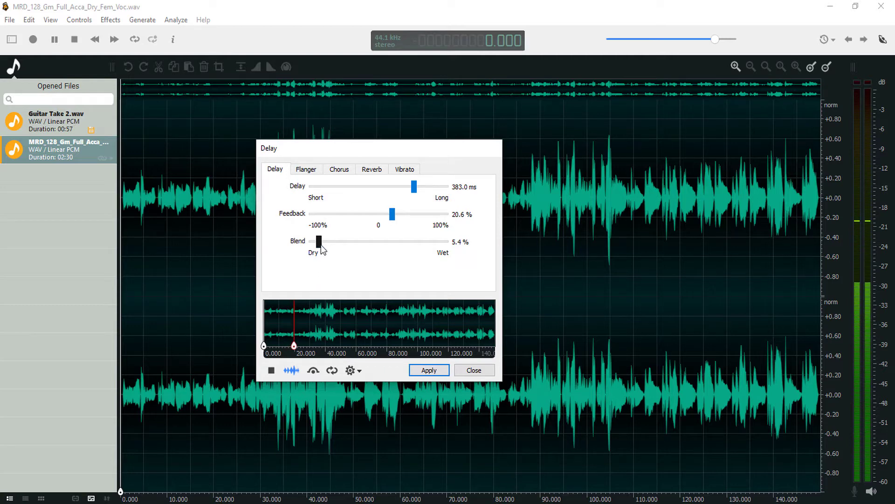
pyautogui.click(272, 369)
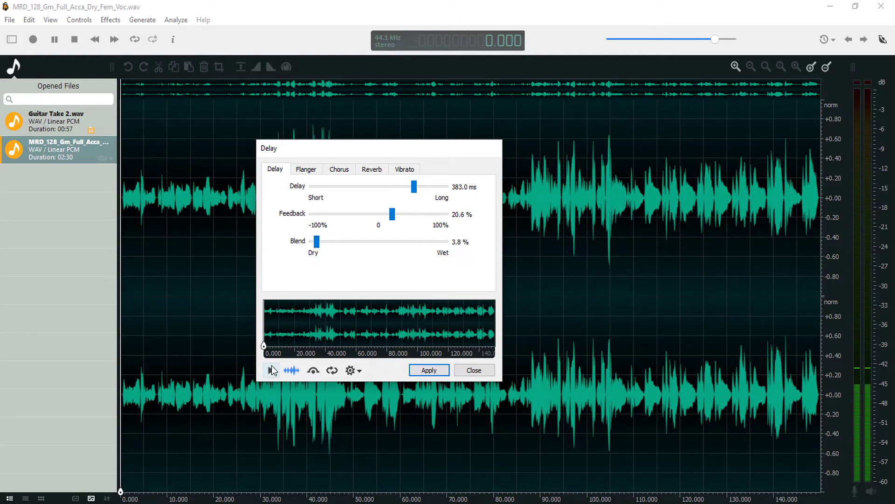
# Preview a Flanger on the vocal with depth raised to 9.8 ms, then switch to Guitar Take 2.wav
pyautogui.click(305, 169)
pyautogui.moveTo(330, 148); pyautogui.dragTo(319, 143)
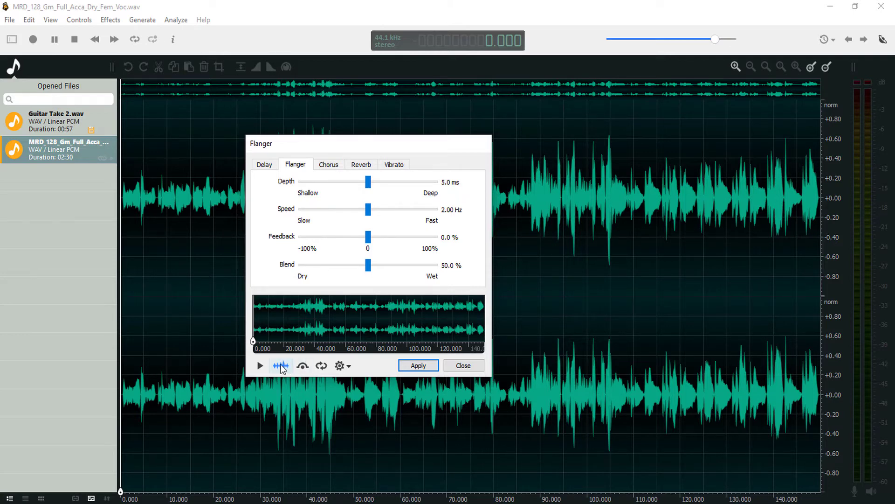
pyautogui.click(259, 366)
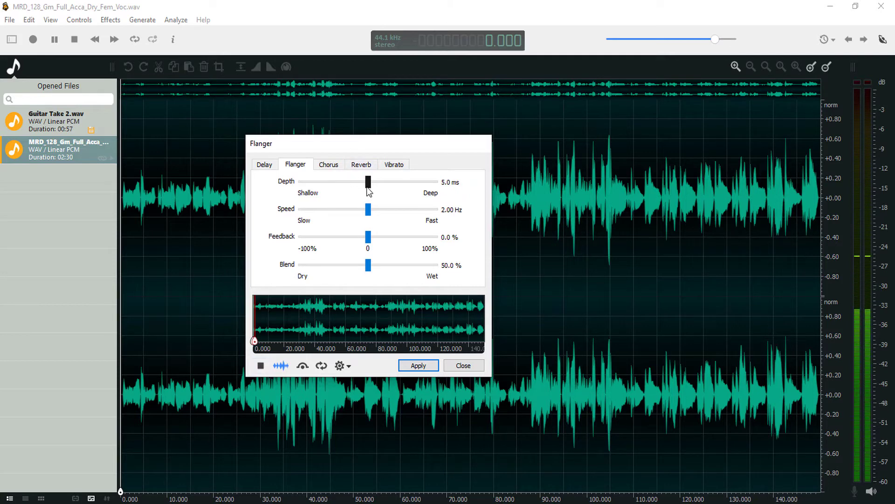
pyautogui.moveTo(368, 181); pyautogui.dragTo(428, 196)
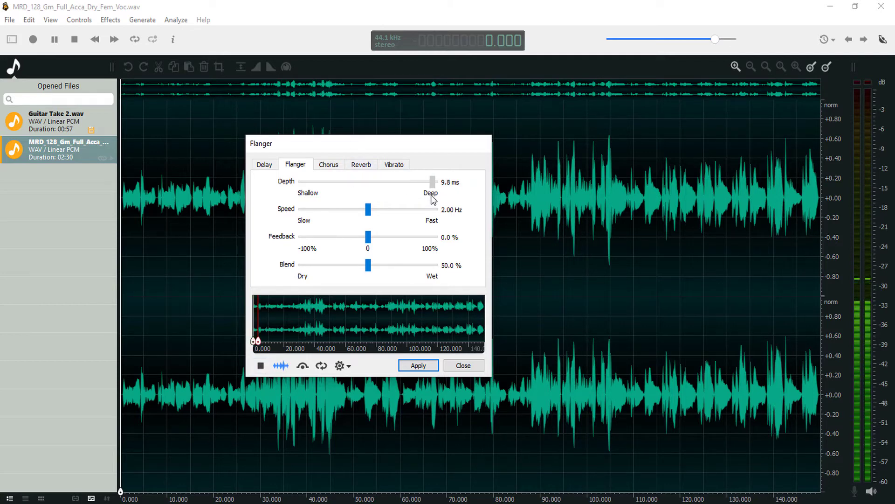
pyautogui.click(66, 117)
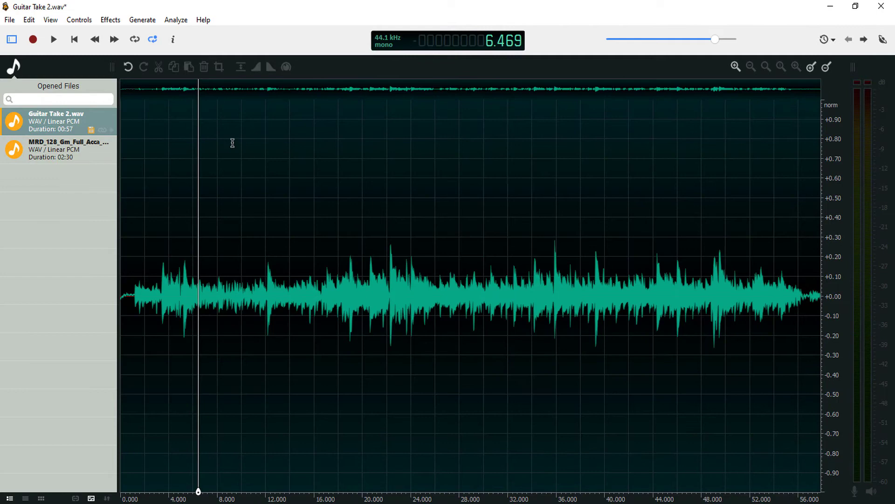
# Place the cursor near 11 s on Guitar Take 2 and open the Flanger effect
pyautogui.click(256, 164)
pyautogui.click(109, 21)
pyautogui.moveTo(124, 173)
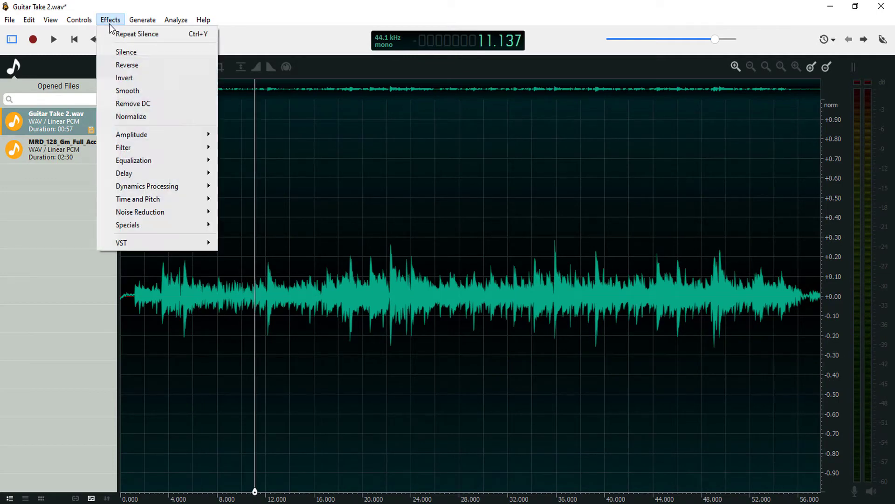
pyautogui.click(244, 186)
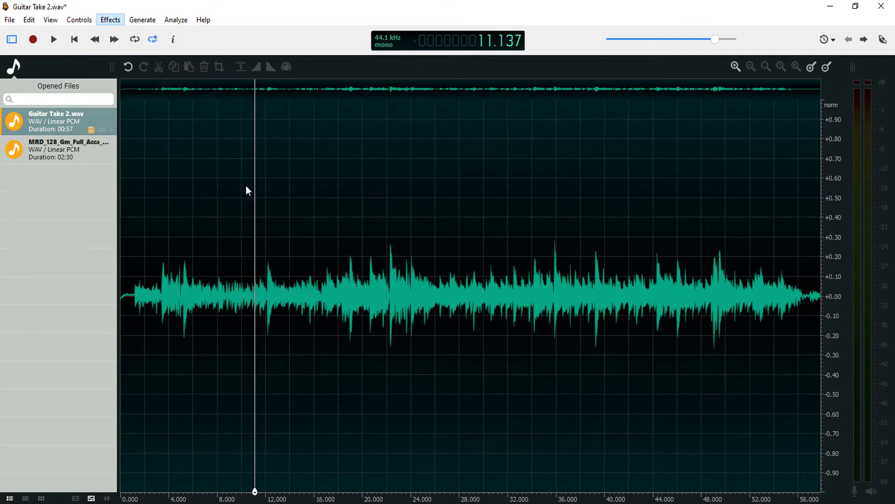
pyautogui.moveTo(409, 131); pyautogui.dragTo(365, 125)
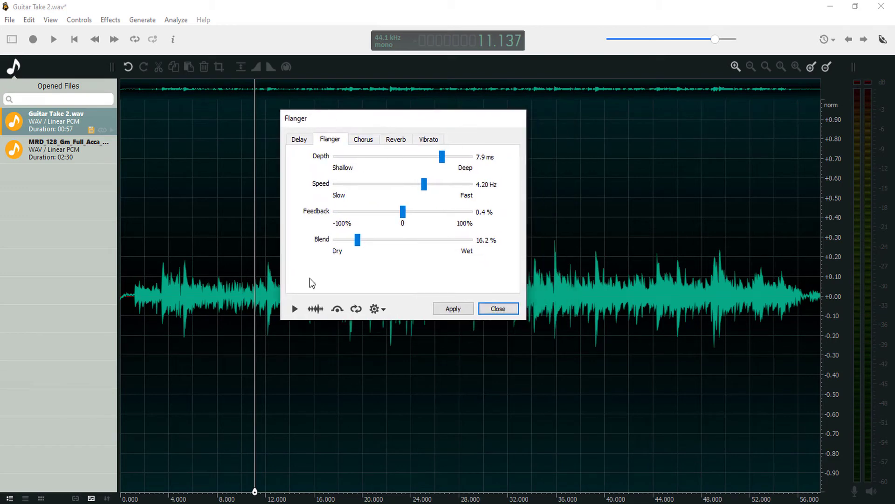
# Preview the flanger, settling at 23% blend and 7.8 ms depth, then show the Vibrato settings
pyautogui.click(294, 309)
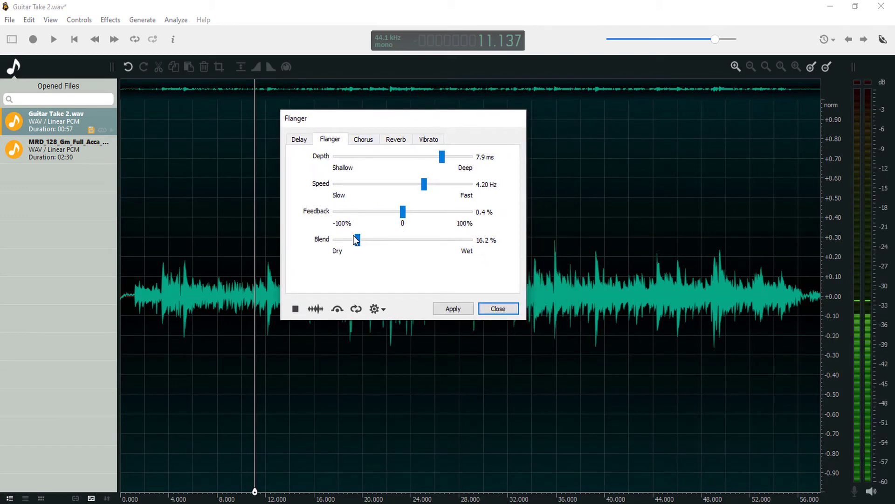
pyautogui.click(413, 239)
pyautogui.moveTo(413, 240); pyautogui.dragTo(382, 245)
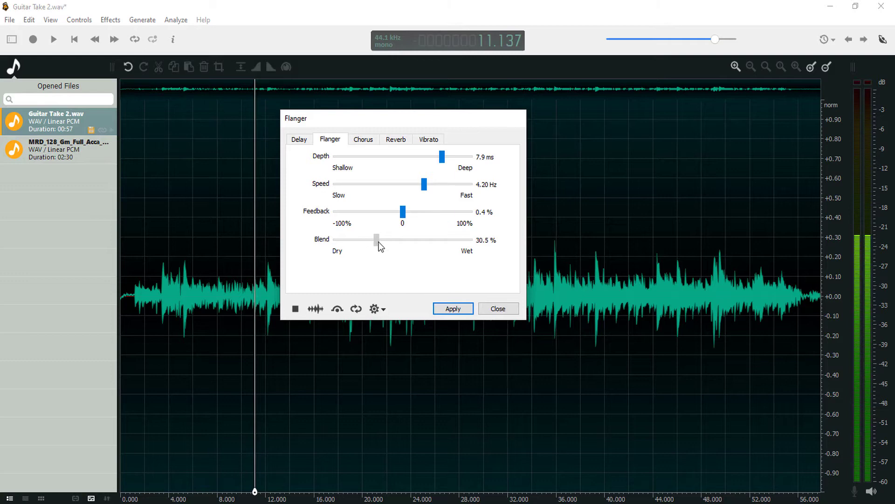
pyautogui.moveTo(382, 245); pyautogui.dragTo(367, 246)
pyautogui.moveTo(441, 157)
pyautogui.mouseDown()
pyautogui.moveTo(389, 169)
pyautogui.moveTo(453, 169)
pyautogui.moveTo(439, 157)
pyautogui.mouseUp()
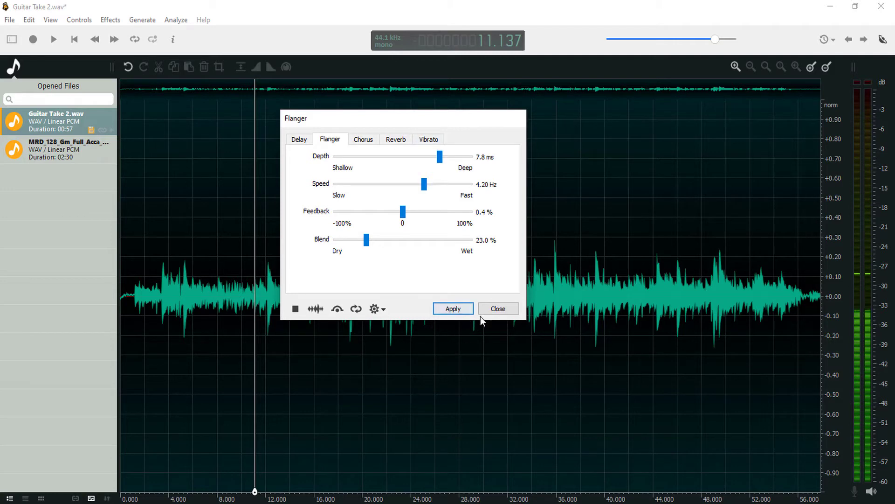
pyautogui.click(295, 308)
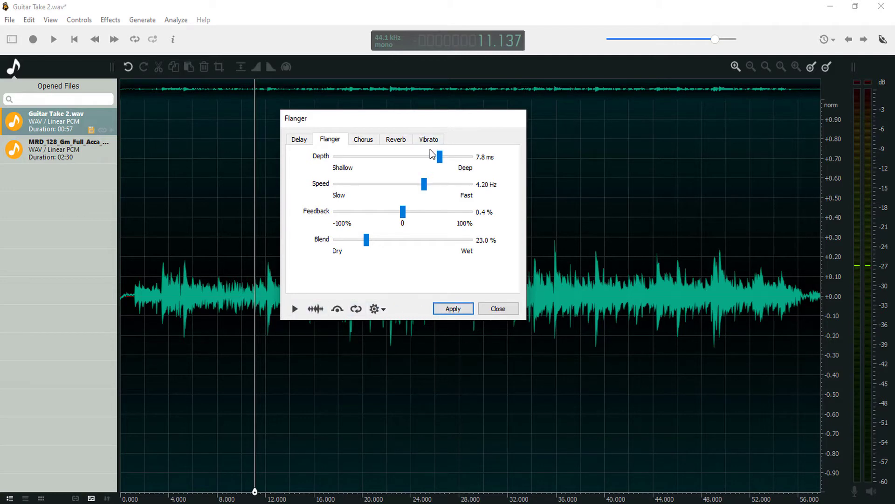
pyautogui.click(429, 140)
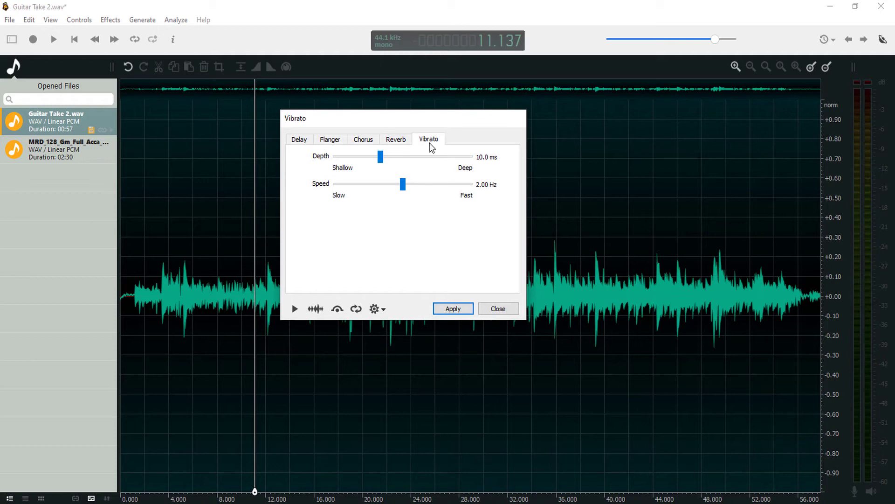
# Preview the guitar vibrato, trying deeper settings, then 7.4 ms depth with faster speeds
pyautogui.click(294, 309)
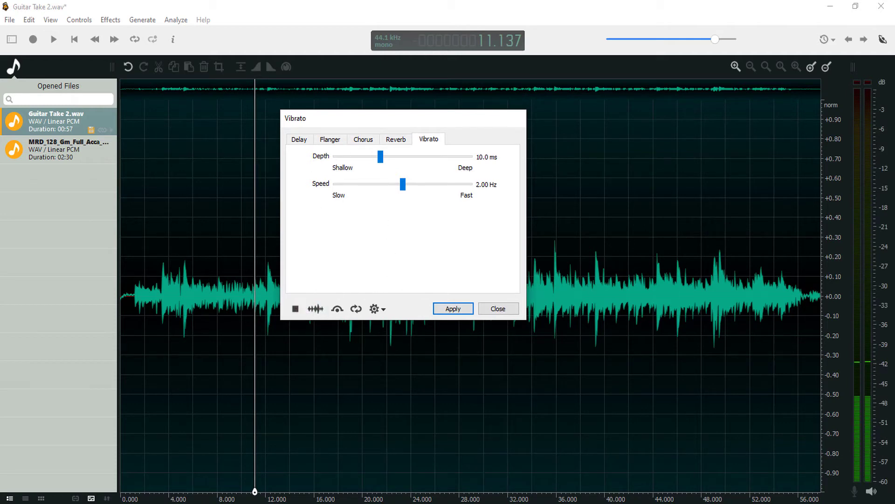
pyautogui.moveTo(381, 160)
pyautogui.mouseDown()
pyautogui.moveTo(424, 170)
pyautogui.moveTo(370, 158)
pyautogui.mouseUp()
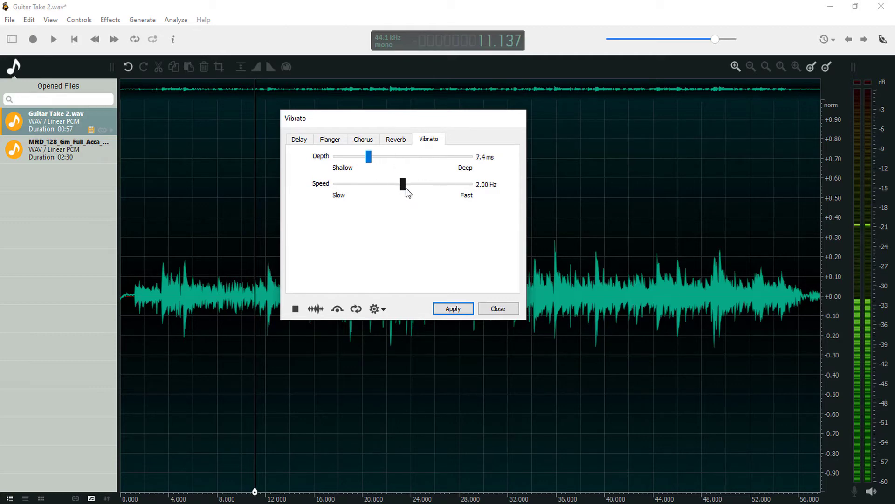
pyautogui.moveTo(403, 185)
pyautogui.mouseDown()
pyautogui.moveTo(460, 187)
pyautogui.moveTo(364, 192)
pyautogui.mouseUp()
pyautogui.moveTo(364, 192)
pyautogui.mouseDown()
pyautogui.moveTo(455, 193)
pyautogui.moveTo(371, 196)
pyautogui.moveTo(354, 186)
pyautogui.mouseUp()
# Settle the vibrato at 25.4 ms depth and 0.48 Hz speed, then close the effect window
pyautogui.moveTo(388, 160); pyautogui.dragTo(450, 173)
pyautogui.click(350, 187)
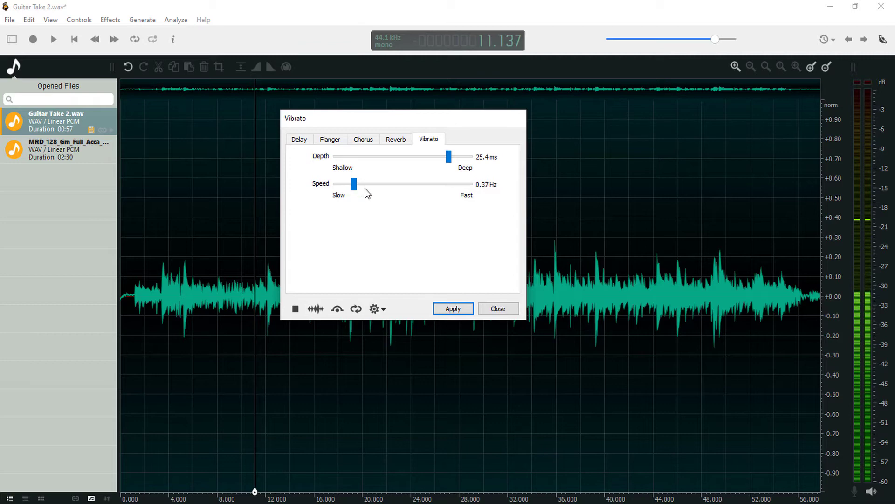
pyautogui.moveTo(354, 190)
pyautogui.mouseDown()
pyautogui.moveTo(374, 191)
pyautogui.moveTo(359, 189)
pyautogui.mouseUp()
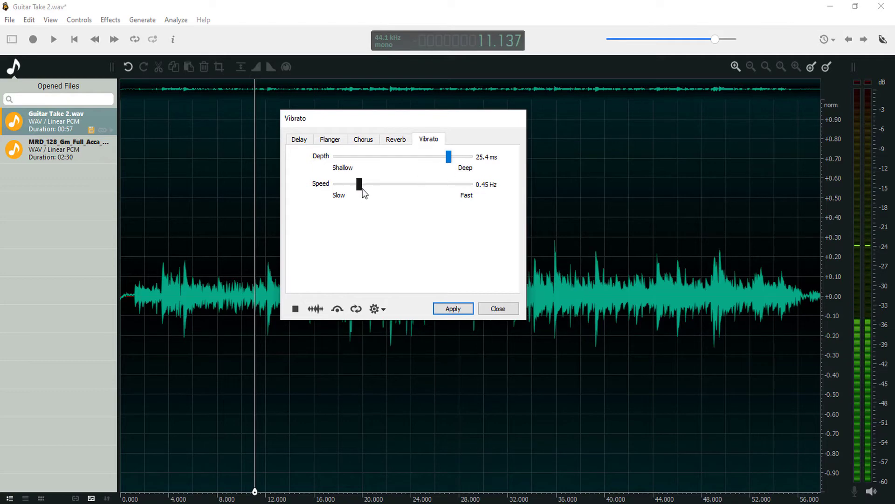
pyautogui.moveTo(362, 189); pyautogui.dragTo(363, 187)
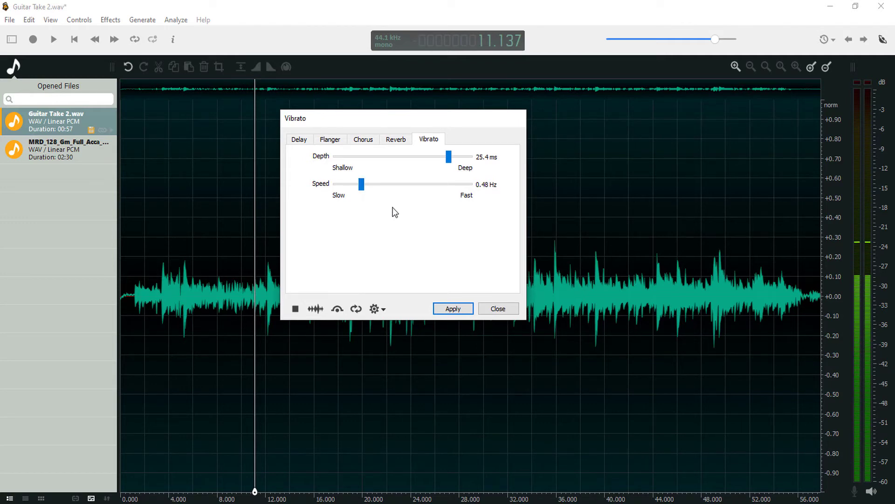
pyautogui.click(495, 309)
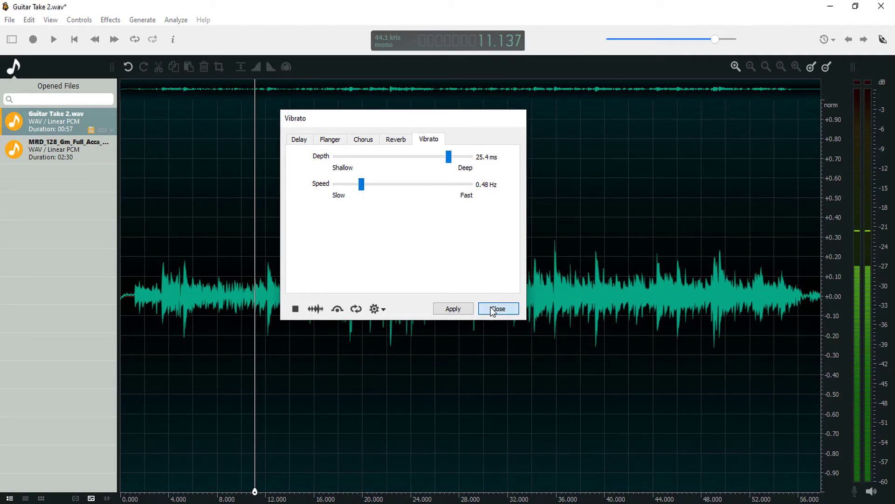
pyautogui.moveTo(64, 149)
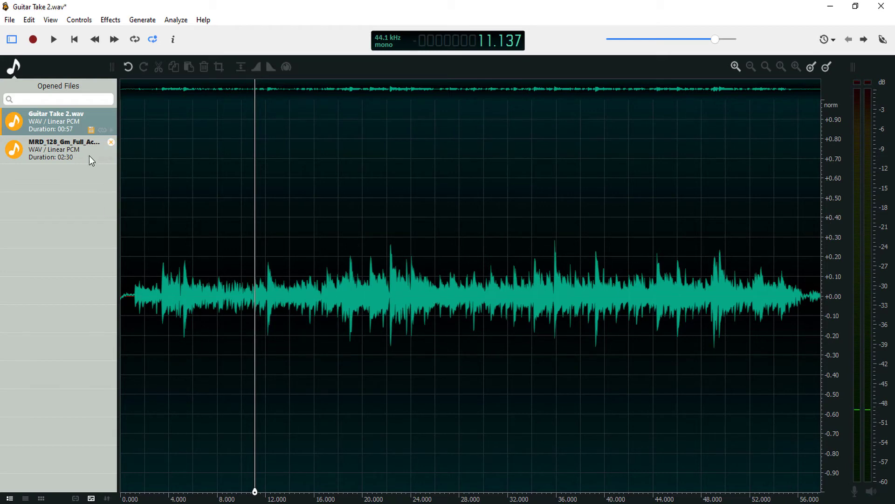
# Switch to the female vocal recording and open the Chorus effect for it
pyautogui.click(75, 156)
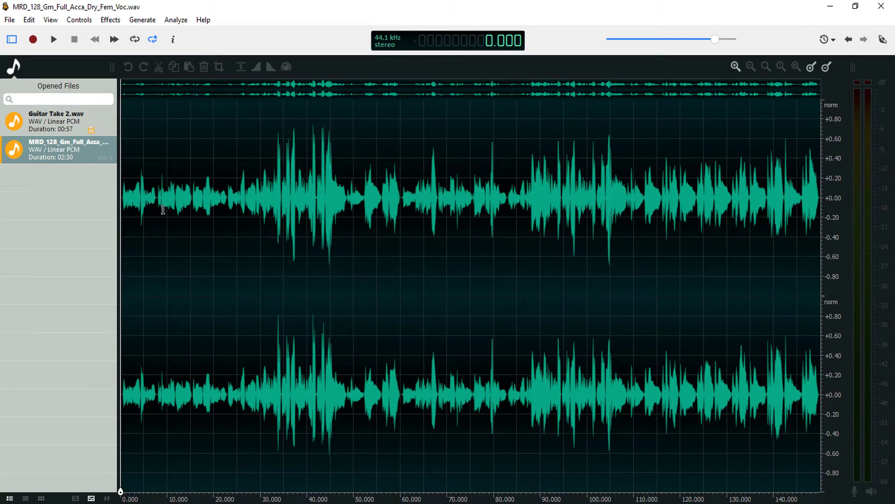
pyautogui.click(106, 21)
pyautogui.moveTo(123, 173)
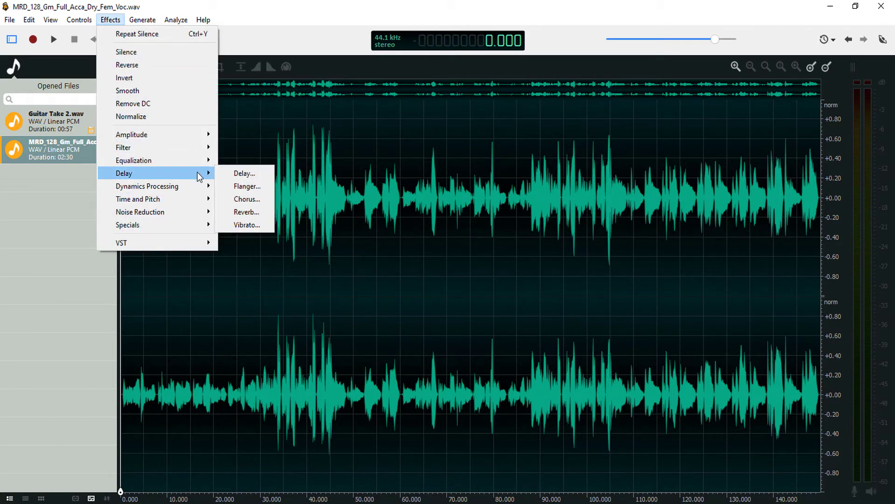
pyautogui.click(246, 199)
pyautogui.moveTo(398, 134); pyautogui.dragTo(364, 138)
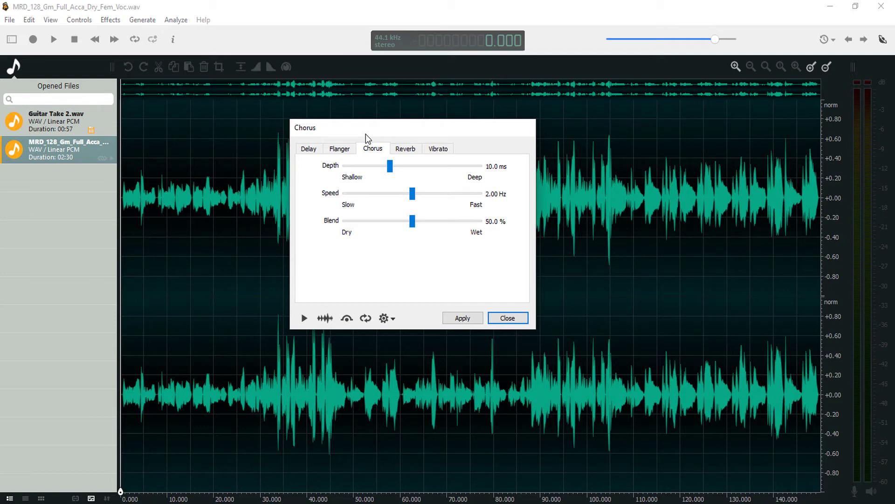
# Preview the chorus while varying depth and speed, ending at 6.5 ms depth and 0.77 Hz
pyautogui.click(303, 318)
pyautogui.moveTo(390, 166)
pyautogui.mouseDown()
pyautogui.moveTo(448, 176)
pyautogui.moveTo(374, 170)
pyautogui.mouseUp()
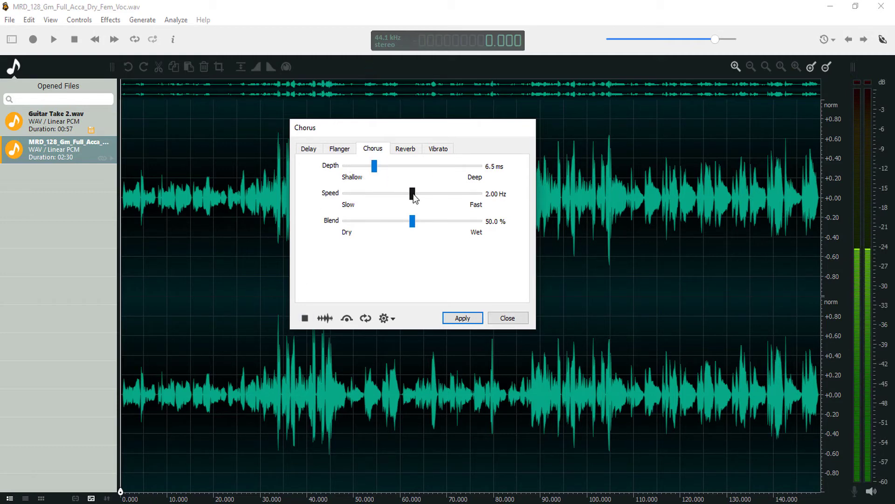
pyautogui.moveTo(414, 194)
pyautogui.mouseDown()
pyautogui.moveTo(460, 199)
pyautogui.moveTo(383, 196)
pyautogui.moveTo(402, 198)
pyautogui.moveTo(416, 221)
pyautogui.moveTo(453, 221)
pyautogui.moveTo(389, 224)
pyautogui.mouseUp()
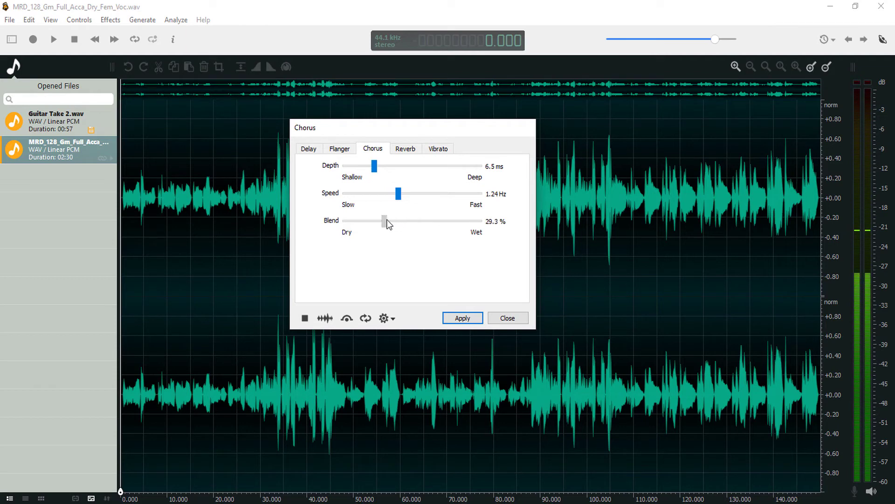
pyautogui.moveTo(372, 171)
pyautogui.mouseDown()
pyautogui.moveTo(439, 176)
pyautogui.moveTo(371, 203)
pyautogui.moveTo(471, 190)
pyautogui.moveTo(455, 203)
pyautogui.moveTo(421, 196)
pyautogui.moveTo(430, 196)
pyautogui.mouseUp()
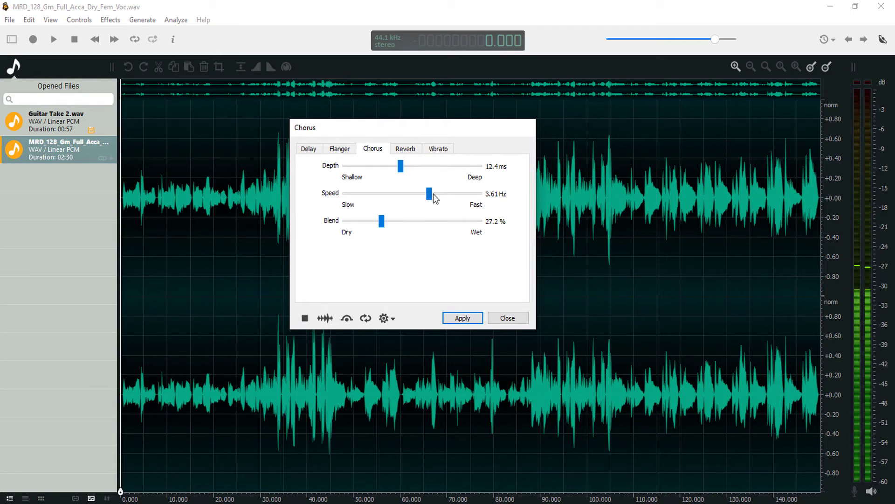
pyautogui.moveTo(433, 194)
pyautogui.mouseDown()
pyautogui.moveTo(390, 198)
pyautogui.moveTo(429, 196)
pyautogui.mouseUp()
pyautogui.moveTo(401, 168)
pyautogui.mouseDown()
pyautogui.moveTo(453, 170)
pyautogui.moveTo(359, 183)
pyautogui.moveTo(377, 173)
pyautogui.mouseUp()
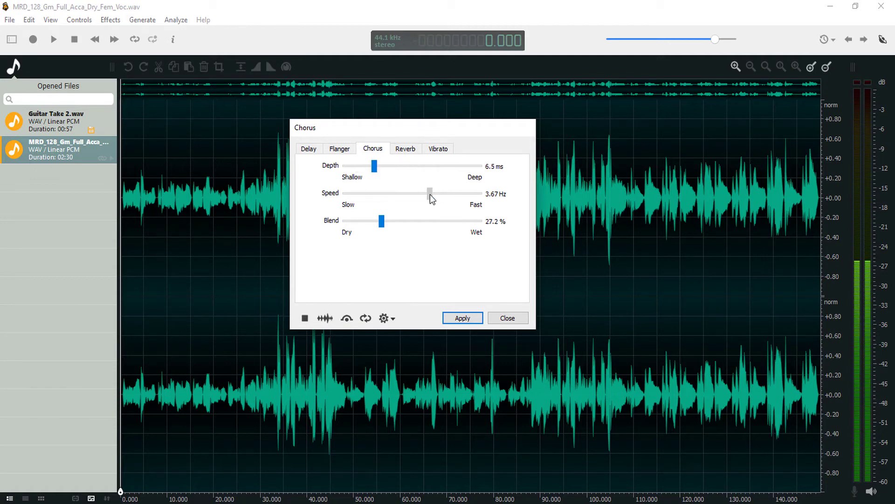
pyautogui.moveTo(433, 197)
pyautogui.mouseDown()
pyautogui.moveTo(373, 203)
pyautogui.moveTo(455, 225)
pyautogui.moveTo(381, 226)
pyautogui.mouseUp()
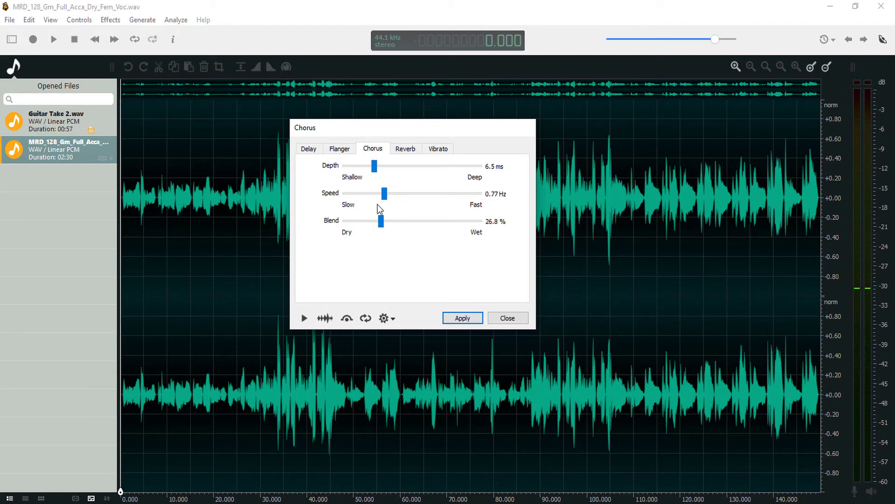
# Dismiss Chorus unapplied, open Reverb, and restore its default settings
pyautogui.click(507, 319)
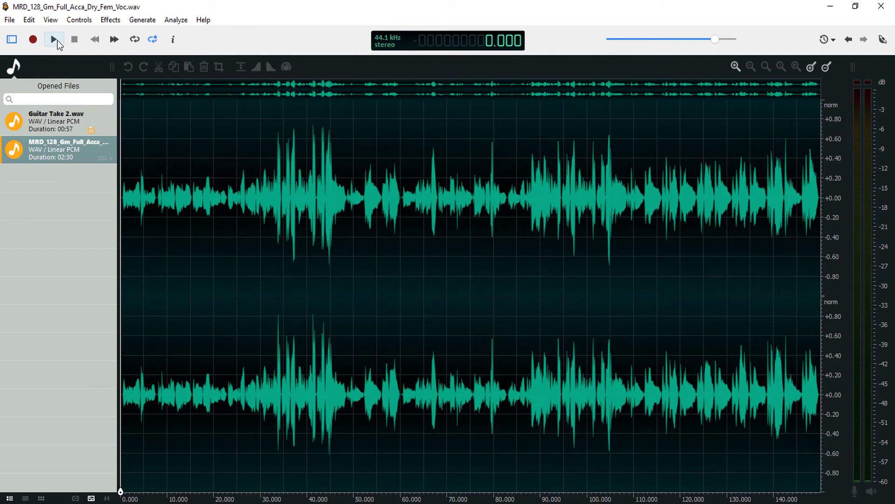
pyautogui.click(110, 20)
pyautogui.moveTo(161, 172)
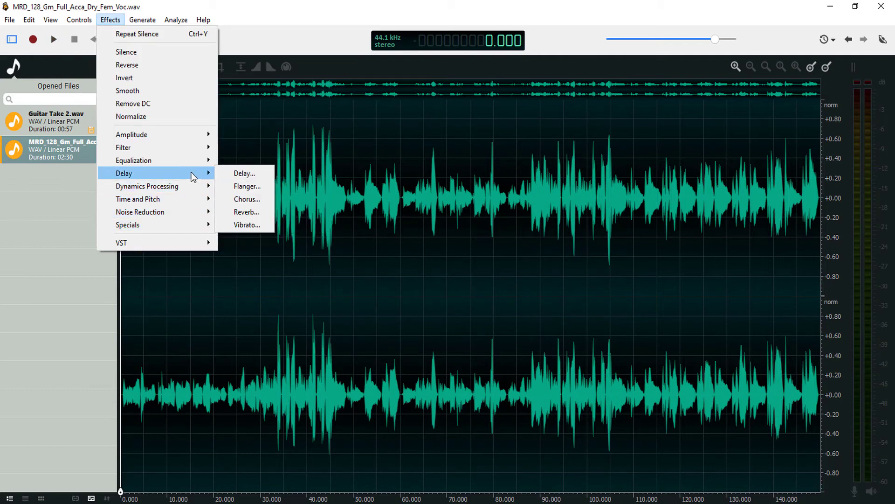
pyautogui.click(246, 212)
pyautogui.moveTo(430, 127); pyautogui.dragTo(393, 166)
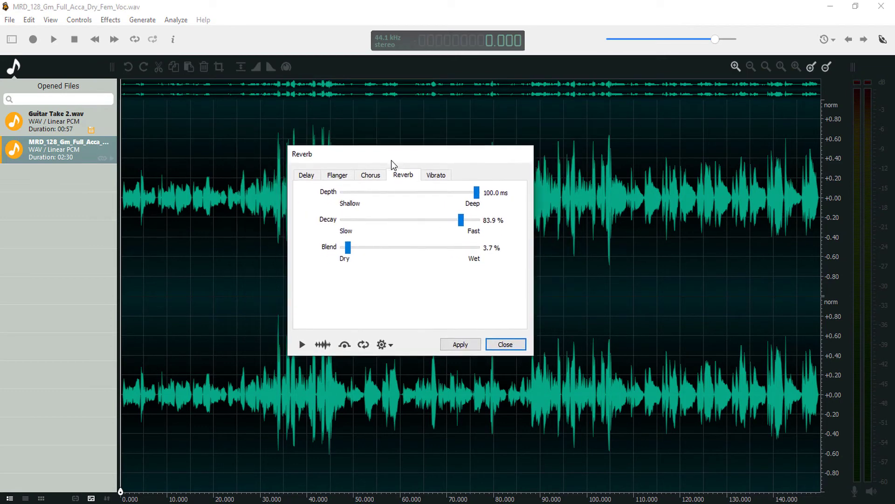
pyautogui.click(384, 353)
pyautogui.click(413, 370)
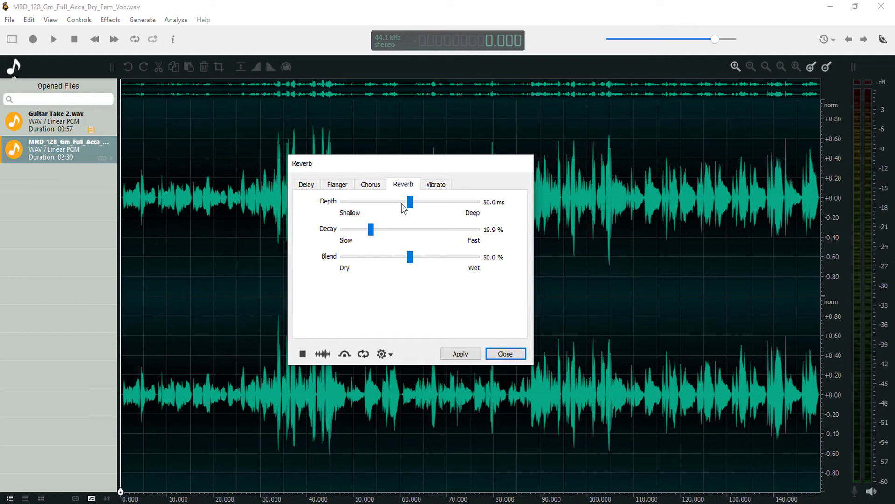
# Preview the reverb with 44.4 ms depth and 63.6% decay
pyautogui.moveTo(410, 202)
pyautogui.mouseDown()
pyautogui.moveTo(445, 205)
pyautogui.moveTo(386, 202)
pyautogui.mouseUp()
pyautogui.click(306, 357)
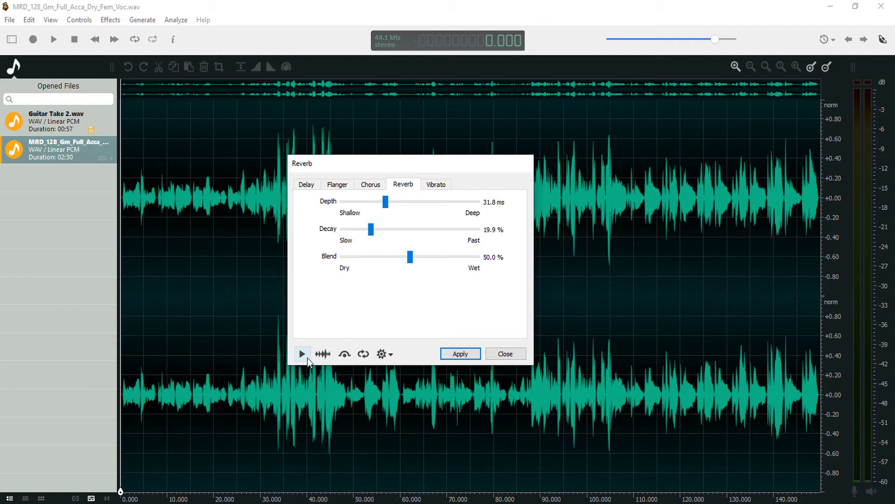
pyautogui.click(306, 357)
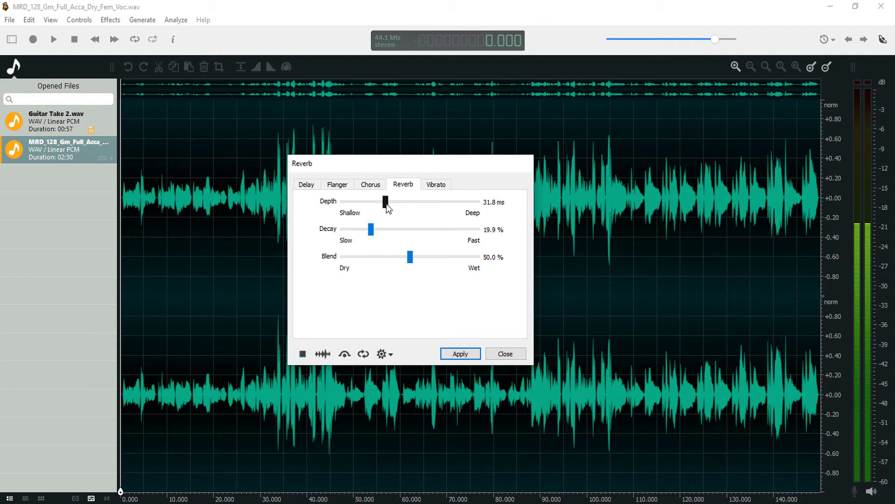
pyautogui.moveTo(385, 202); pyautogui.dragTo(402, 202)
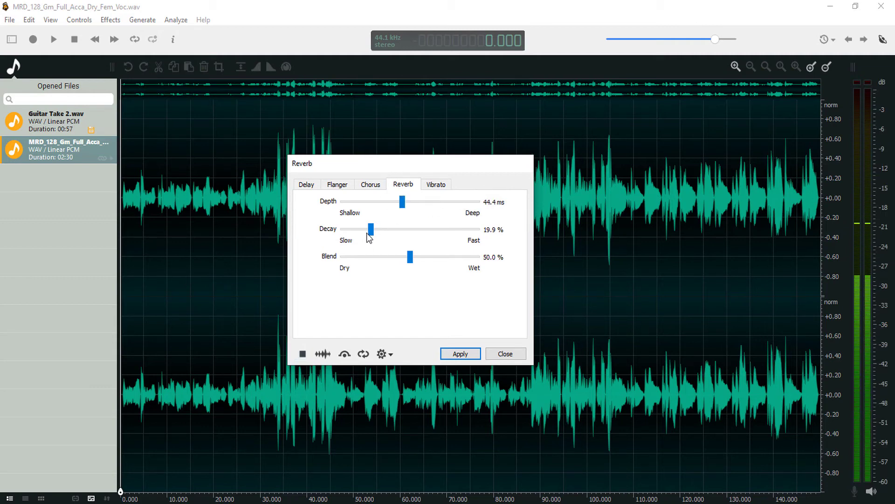
pyautogui.moveTo(369, 231)
pyautogui.mouseDown()
pyautogui.moveTo(452, 236)
pyautogui.moveTo(362, 240)
pyautogui.moveTo(461, 237)
pyautogui.moveTo(391, 238)
pyautogui.moveTo(452, 235)
pyautogui.moveTo(428, 231)
pyautogui.moveTo(369, 240)
pyautogui.moveTo(434, 234)
pyautogui.mouseUp()
pyautogui.click(305, 353)
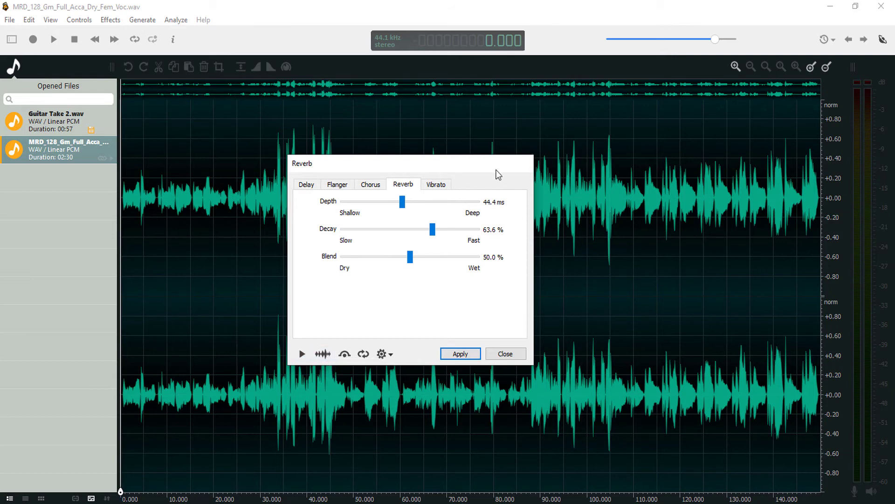
# Restart the preview and try reverb depth and decay values, trying decay between 39.7% and 60%
pyautogui.moveTo(402, 203)
pyautogui.mouseDown()
pyautogui.moveTo(335, 206)
pyautogui.moveTo(419, 202)
pyautogui.mouseUp()
pyautogui.click(302, 354)
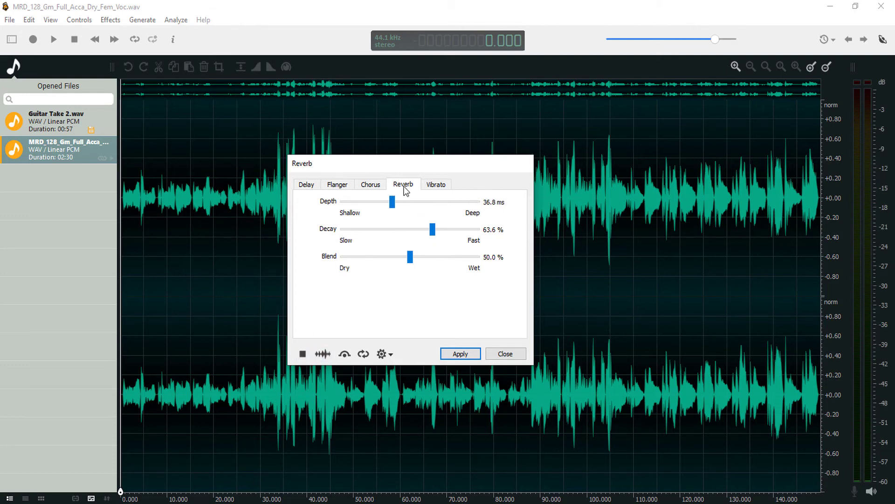
pyautogui.moveTo(366, 204)
pyautogui.mouseDown()
pyautogui.moveTo(357, 204)
pyautogui.moveTo(471, 209)
pyautogui.moveTo(410, 236)
pyautogui.moveTo(357, 235)
pyautogui.moveTo(451, 242)
pyautogui.moveTo(363, 257)
pyautogui.mouseUp()
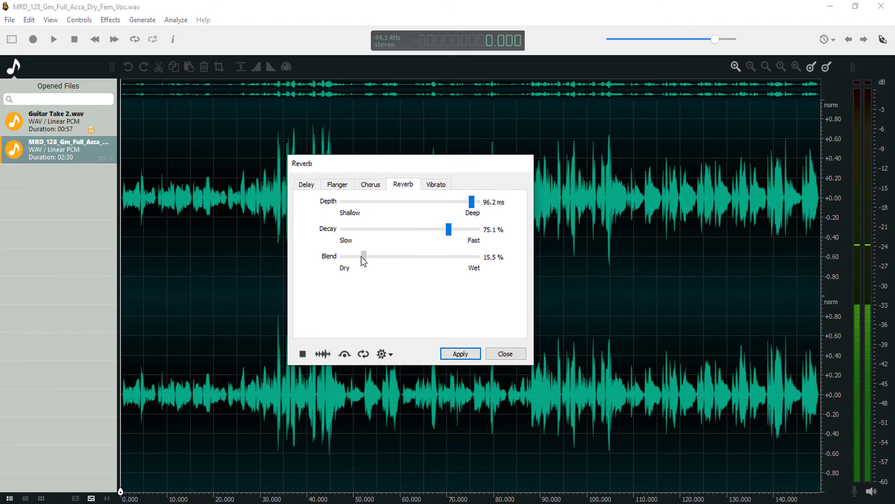
pyautogui.moveTo(449, 231); pyautogui.dragTo(413, 234)
pyautogui.moveTo(471, 208)
pyautogui.mouseDown()
pyautogui.moveTo(451, 209)
pyautogui.moveTo(472, 209)
pyautogui.mouseUp()
pyautogui.moveTo(421, 229); pyautogui.dragTo(399, 231)
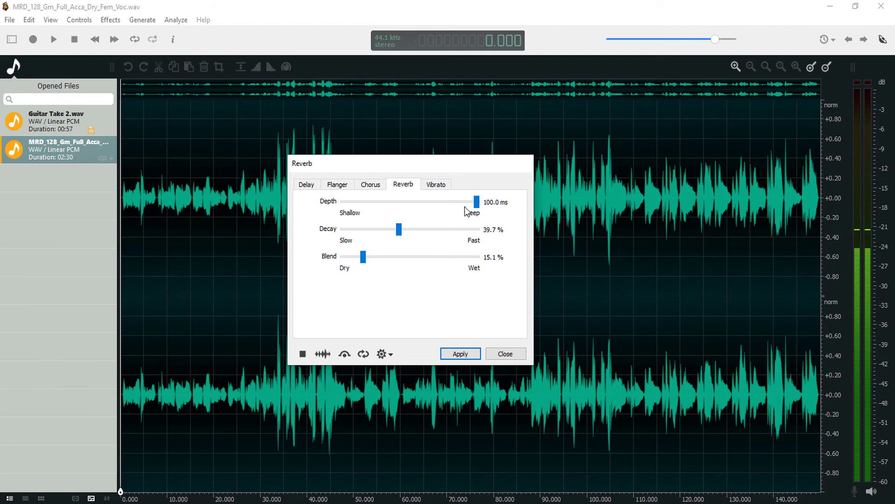
pyautogui.moveTo(473, 208); pyautogui.dragTo(440, 210)
pyautogui.moveTo(399, 231)
pyautogui.mouseDown()
pyautogui.moveTo(454, 232)
pyautogui.moveTo(428, 232)
pyautogui.moveTo(411, 207)
pyautogui.moveTo(454, 202)
pyautogui.mouseUp()
# Settle reverb at 10% blend, 41.0 ms depth and 69.2% decay, then replay the preview
pyautogui.moveTo(363, 257); pyautogui.dragTo(357, 256)
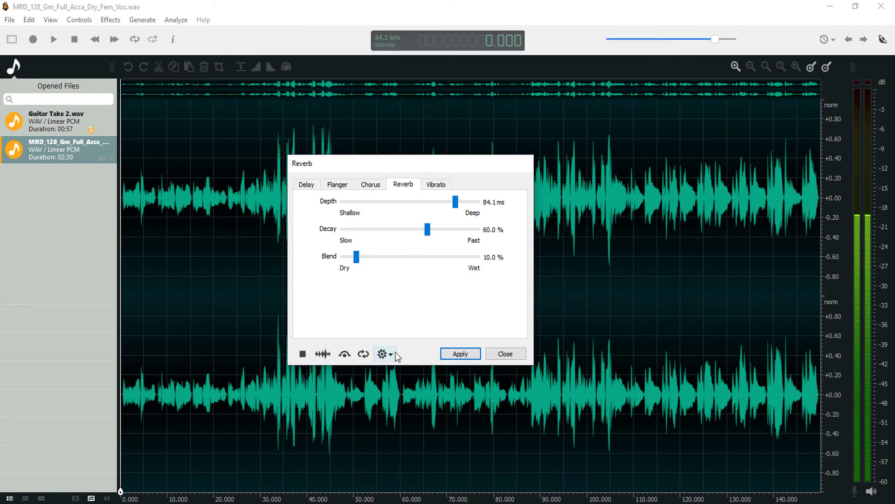
pyautogui.moveTo(428, 230)
pyautogui.mouseDown()
pyautogui.moveTo(392, 233)
pyautogui.moveTo(442, 237)
pyautogui.moveTo(383, 233)
pyautogui.mouseUp()
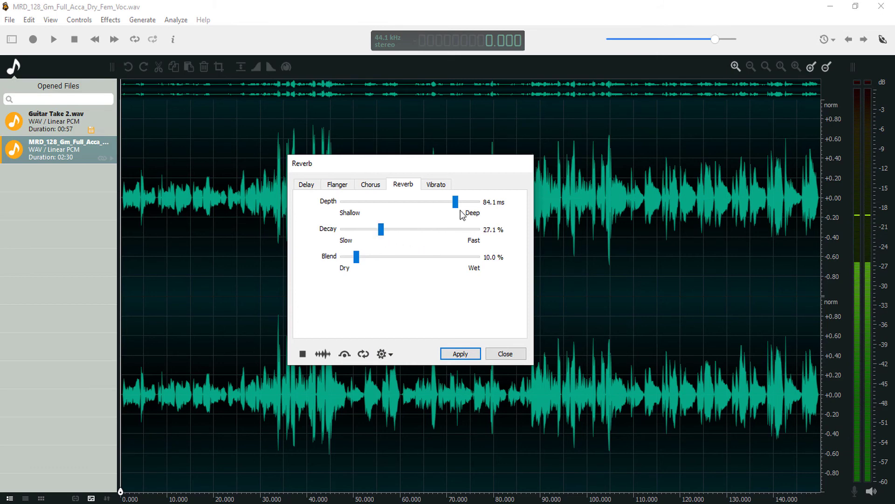
pyautogui.moveTo(455, 202); pyautogui.dragTo(397, 202)
pyautogui.moveTo(388, 233)
pyautogui.mouseDown()
pyautogui.moveTo(445, 237)
pyautogui.moveTo(439, 244)
pyautogui.mouseUp()
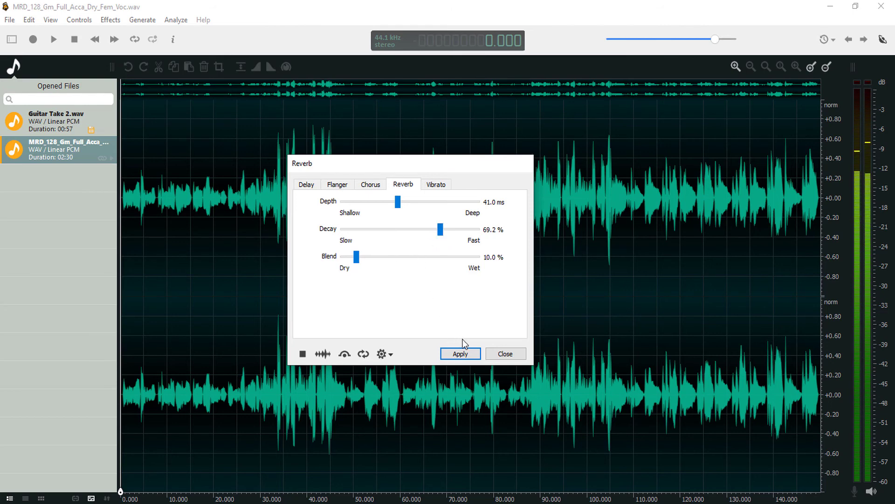
pyautogui.click(303, 354)
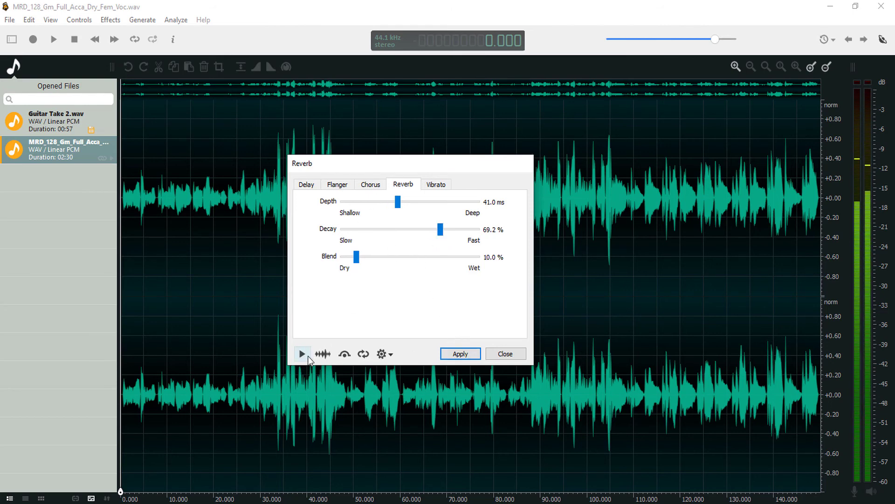
pyautogui.click(644, 127)
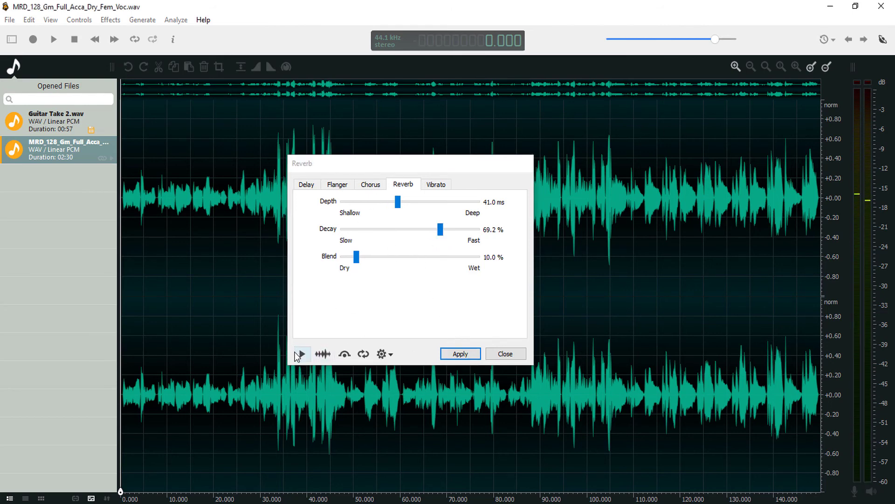
pyautogui.click(298, 354)
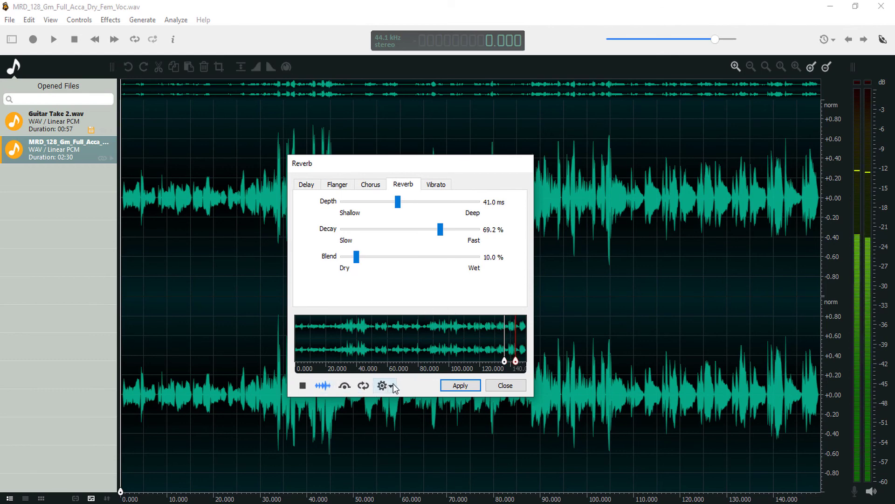
# Stop the reverb preview playback
pyautogui.click(301, 382)
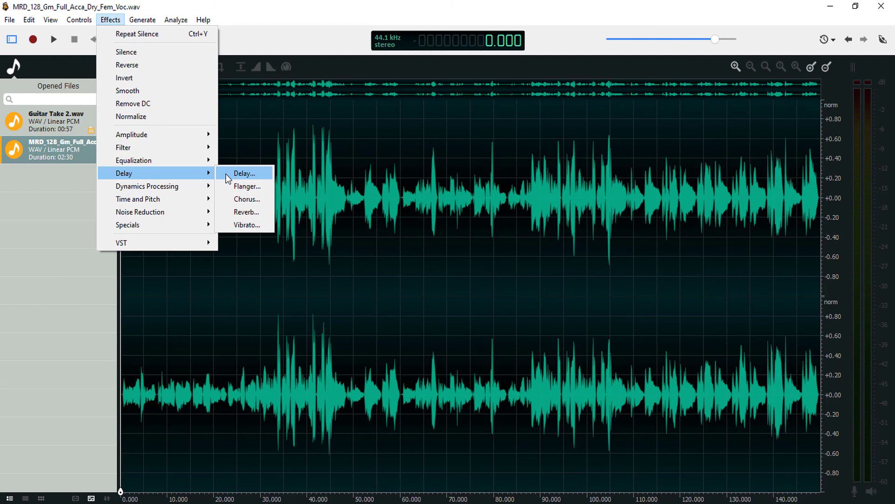
pyautogui.moveTo(156, 242)
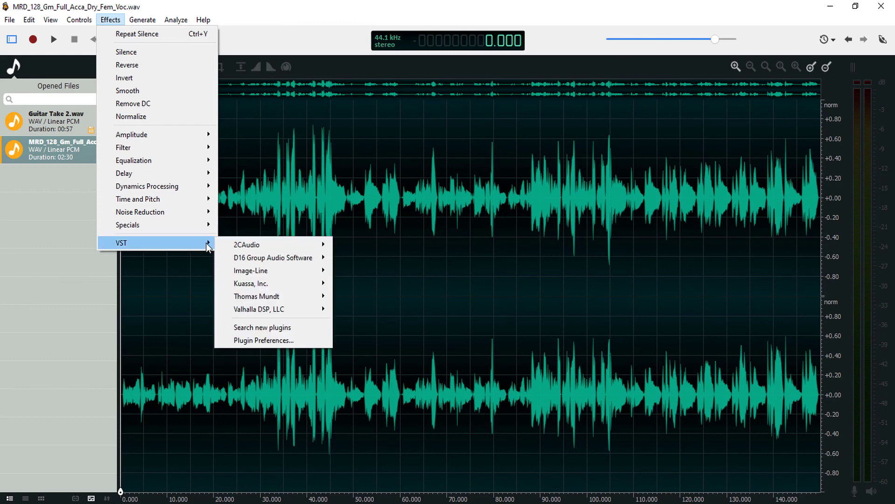
pyautogui.moveTo(259, 308)
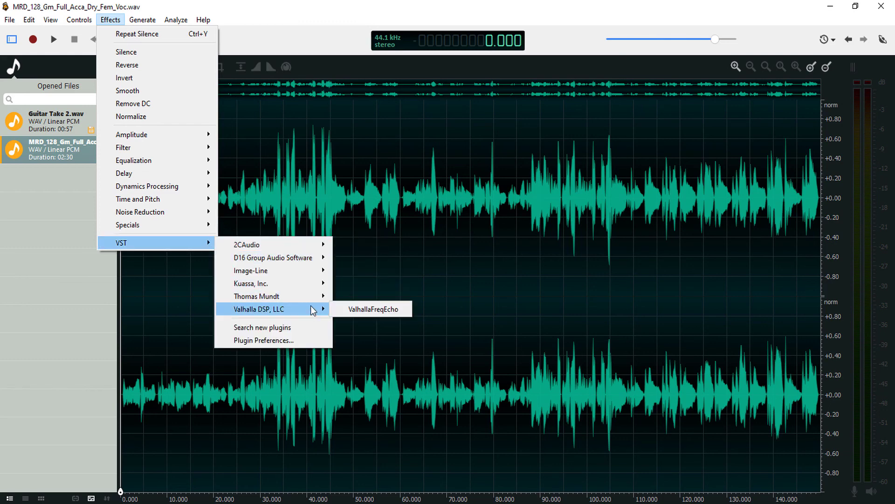
# Open ValhallaFreqEcho on the vocal, close it, then bring up the effects list
pyautogui.click(372, 309)
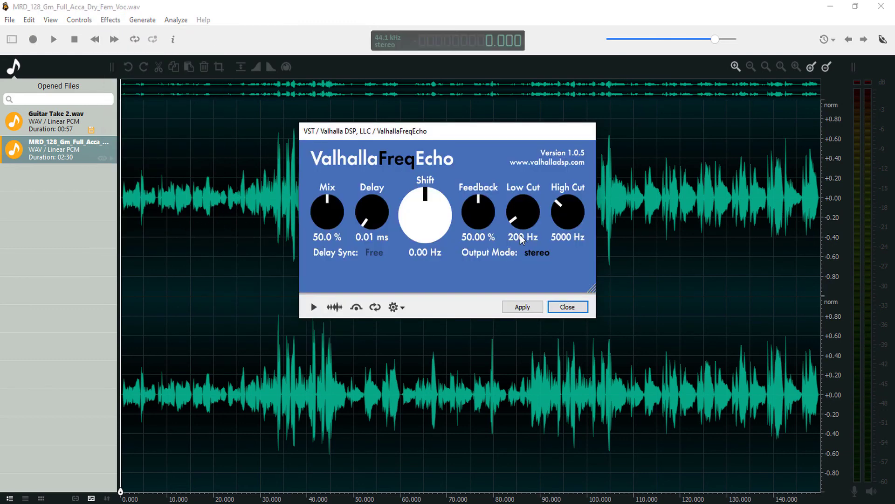
pyautogui.click(566, 308)
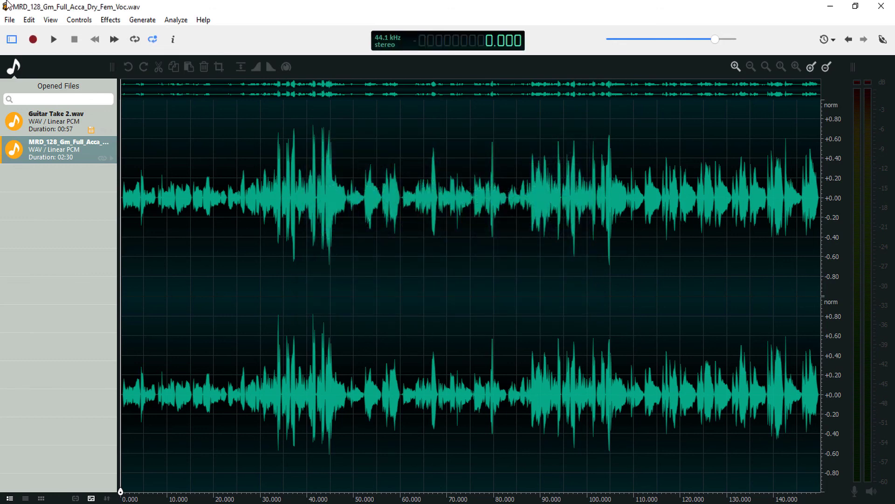
pyautogui.click(110, 20)
pyautogui.moveTo(140, 212)
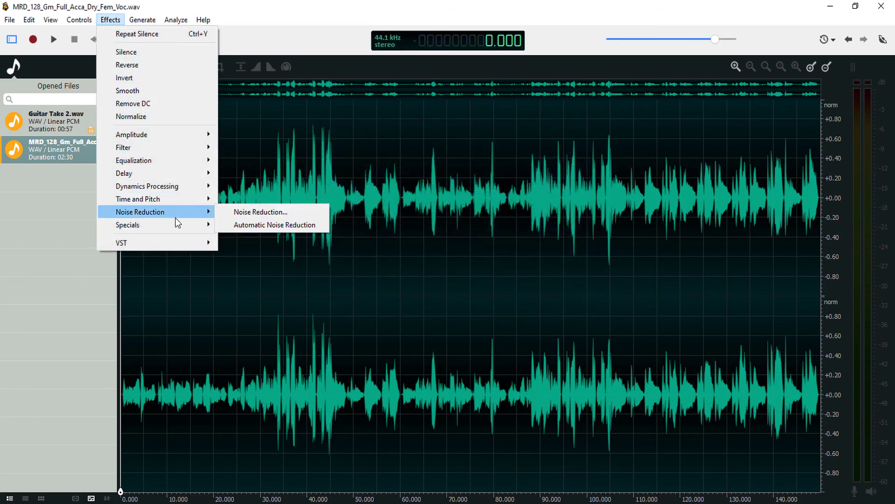